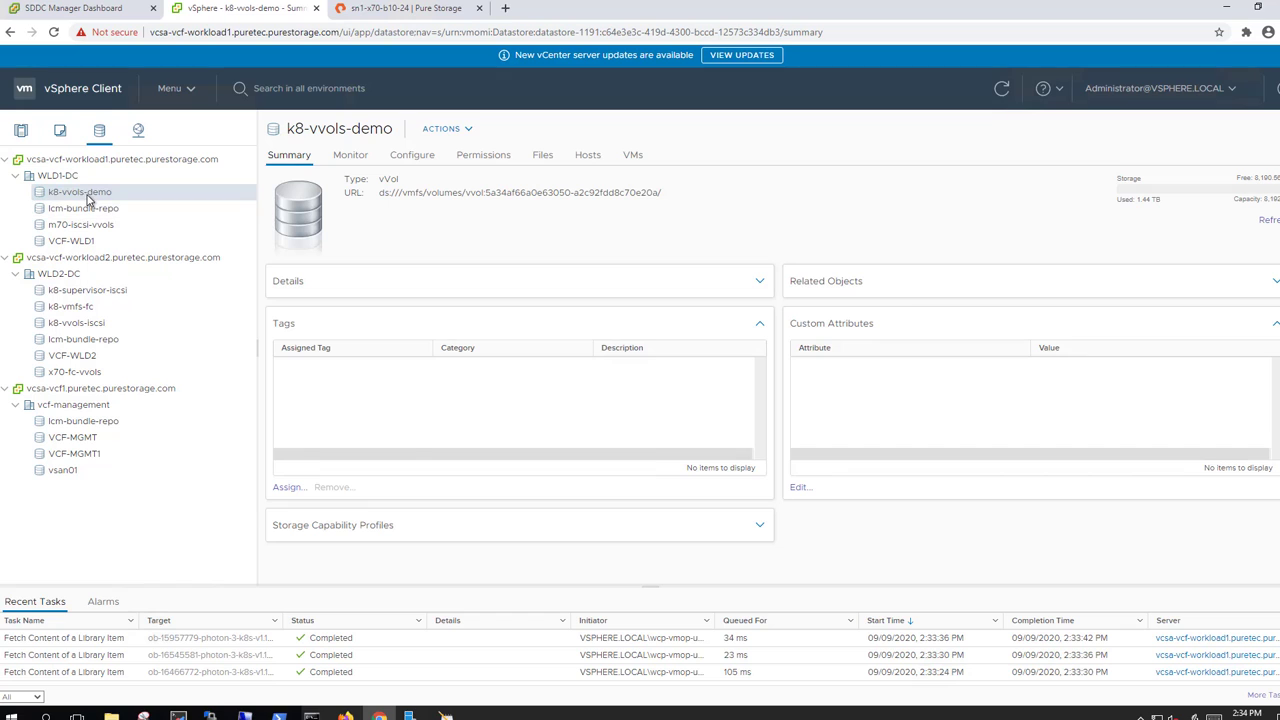
Assign the kubernetes-vvols tag to the k8-vvols-demo datastore
right_click(95, 196)
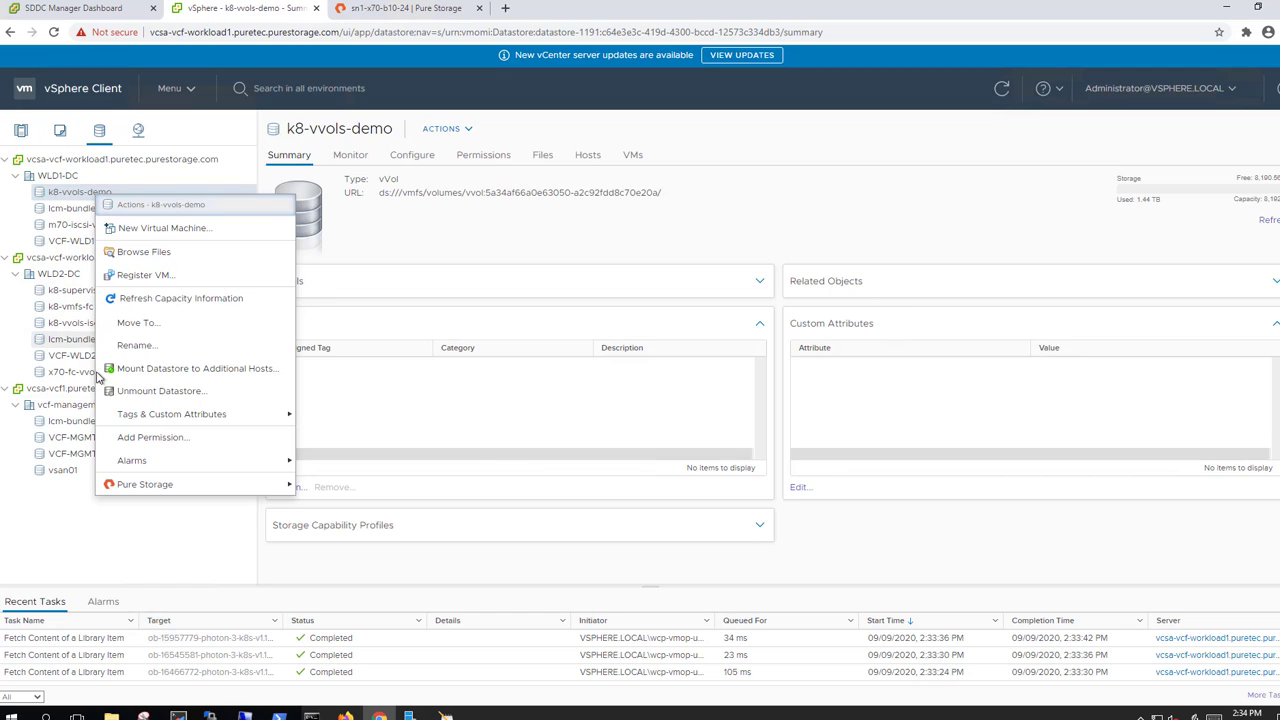
mouse_move(278, 420)
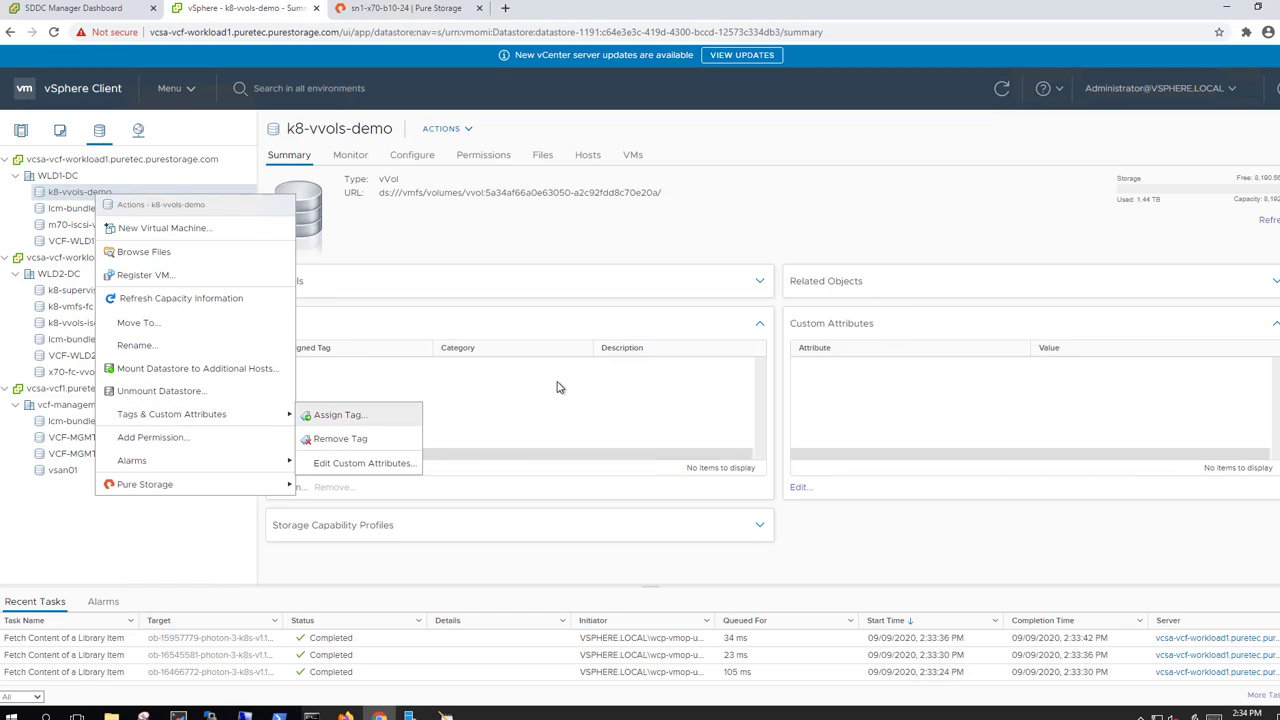
left_click(330, 415)
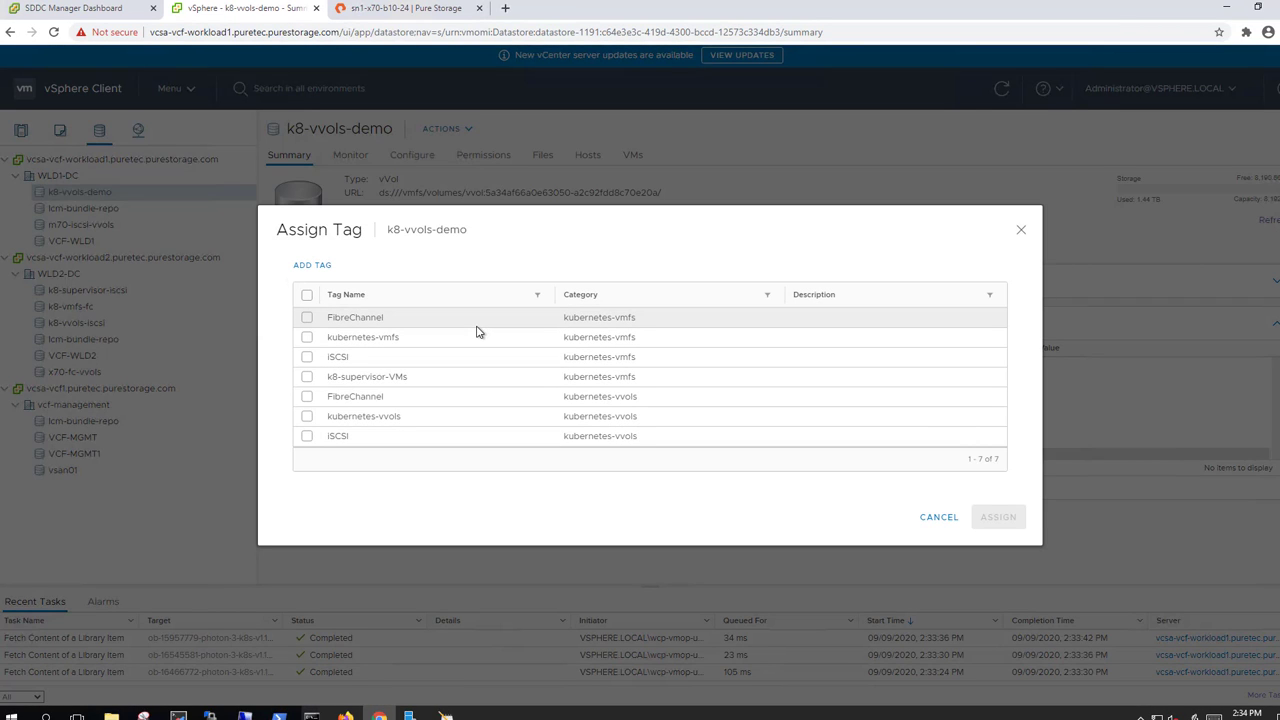
left_click(307, 418)
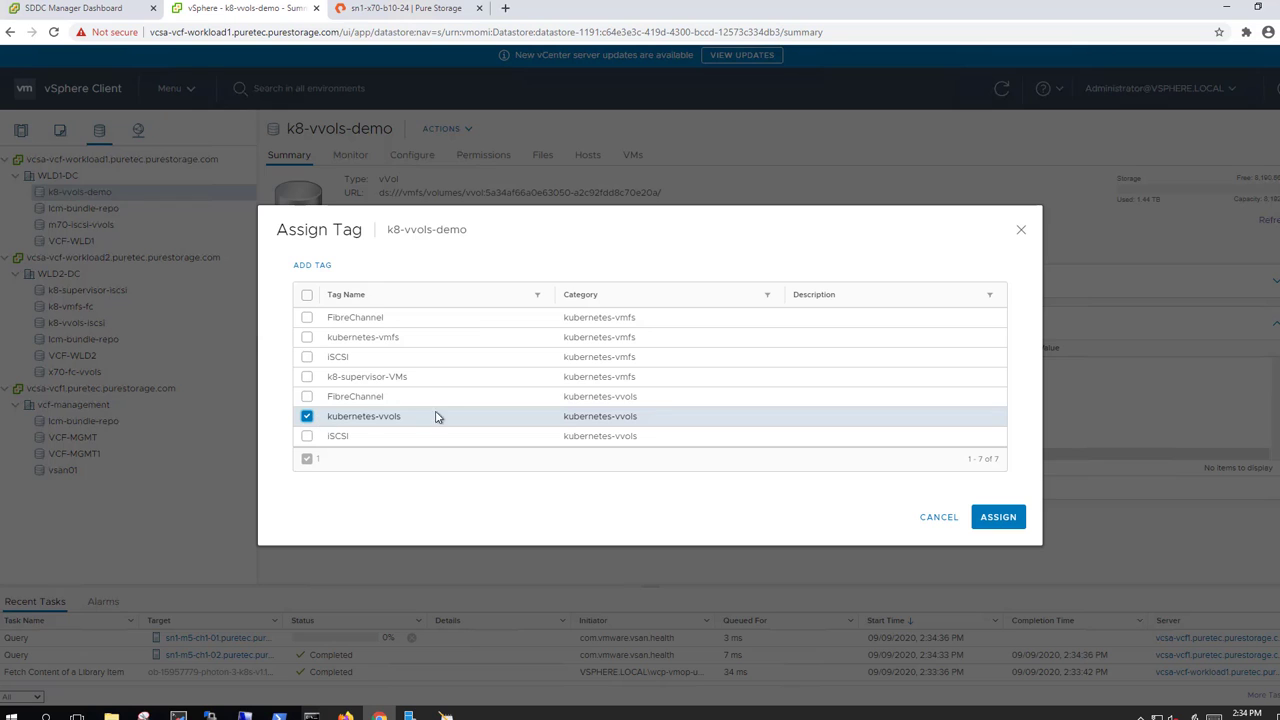
left_click(1003, 517)
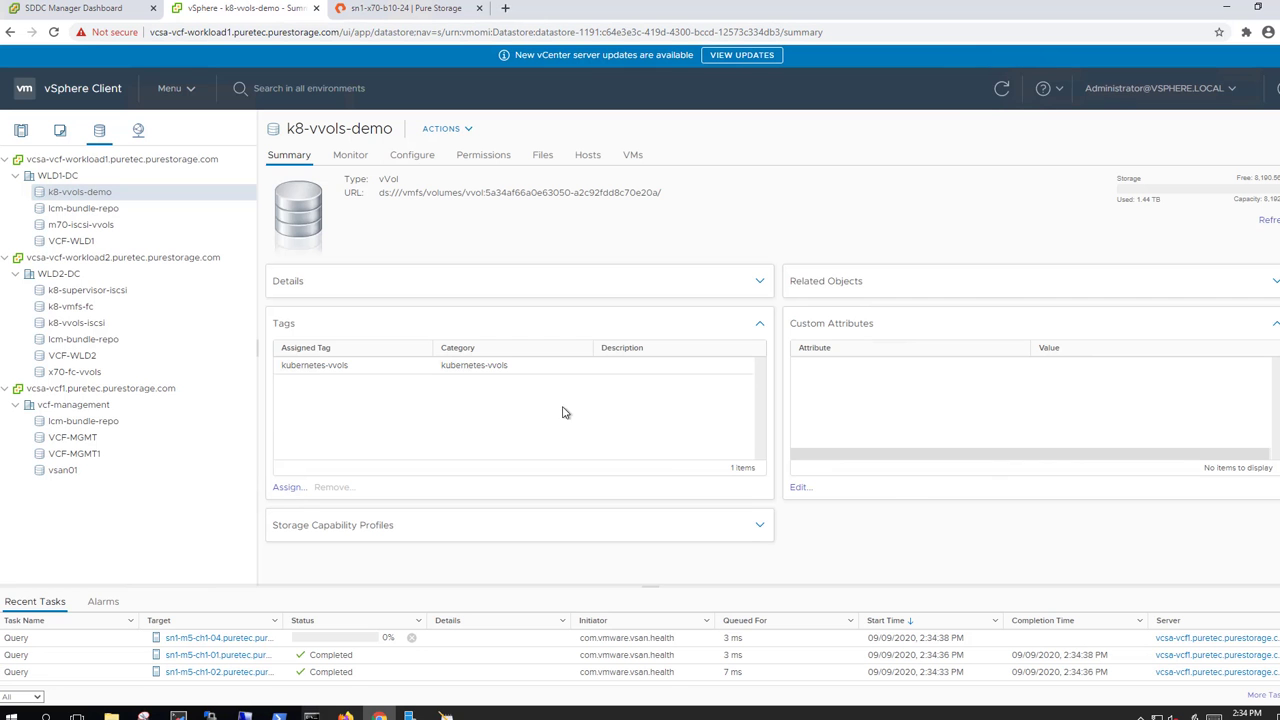
Start a new VM storage policy on the workload1 vCenter Server and name it sc-vvols-demo
left_click(172, 90)
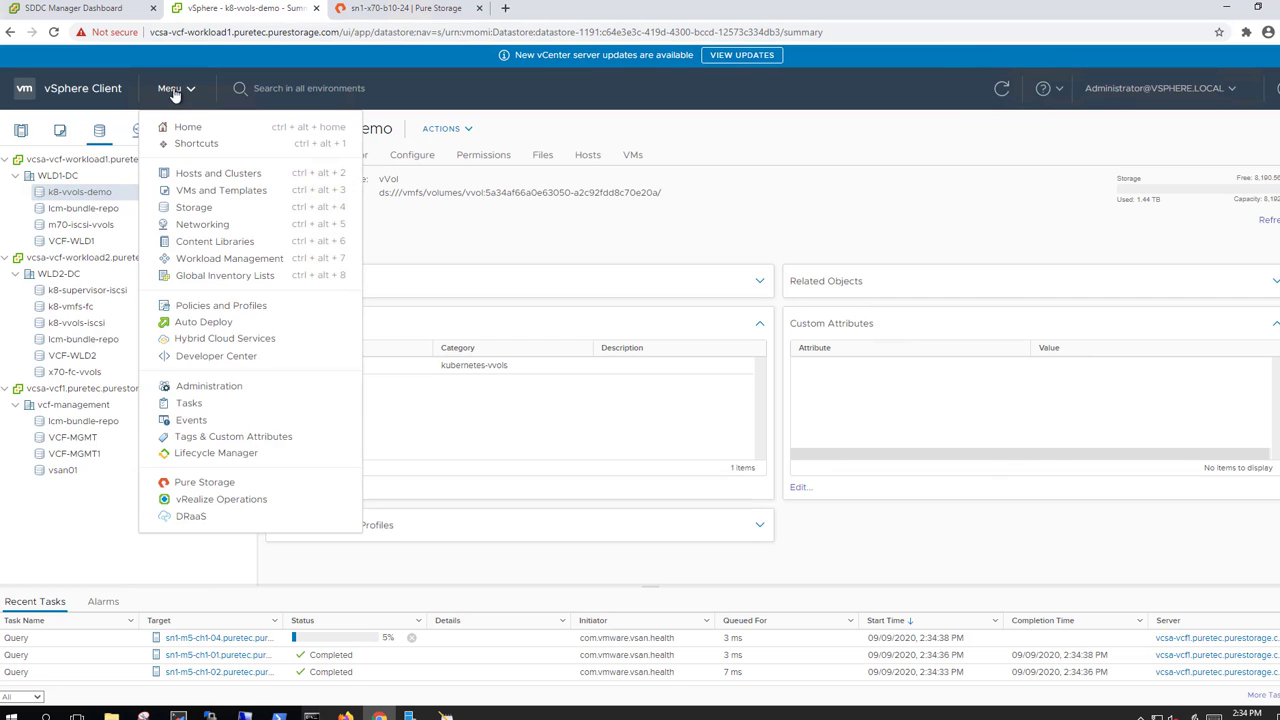
left_click(205, 305)
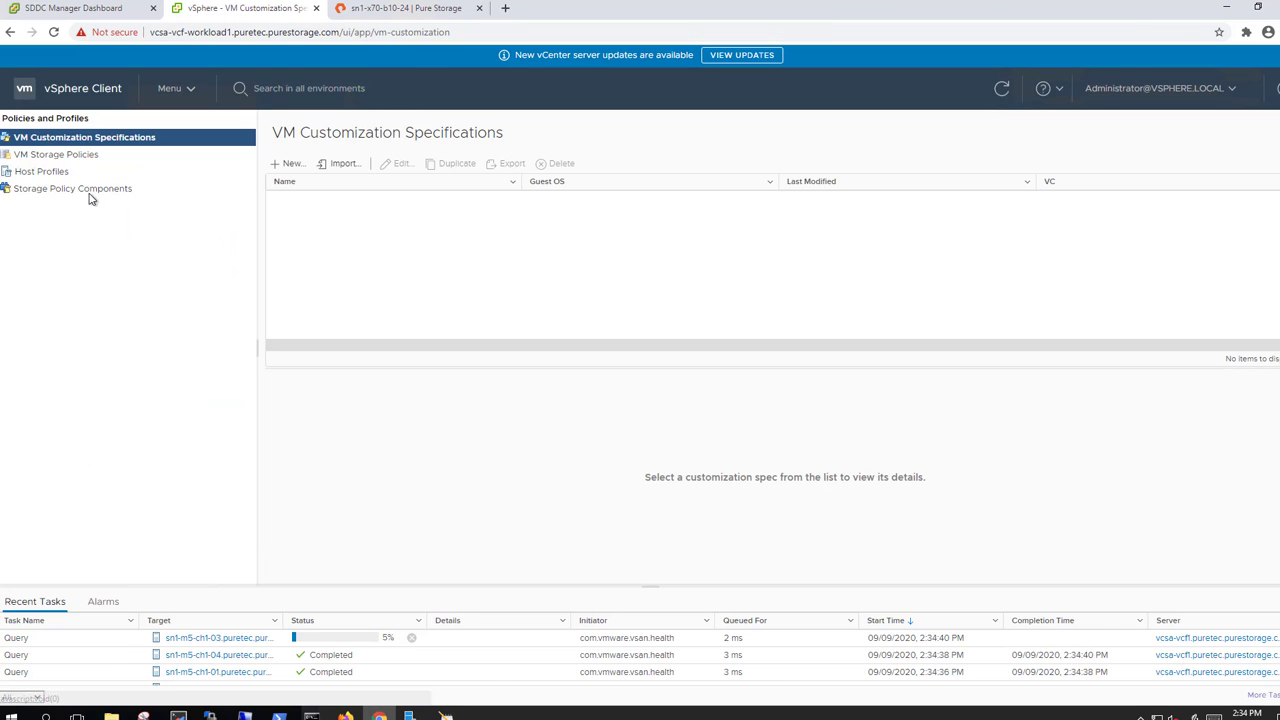
left_click(64, 160)
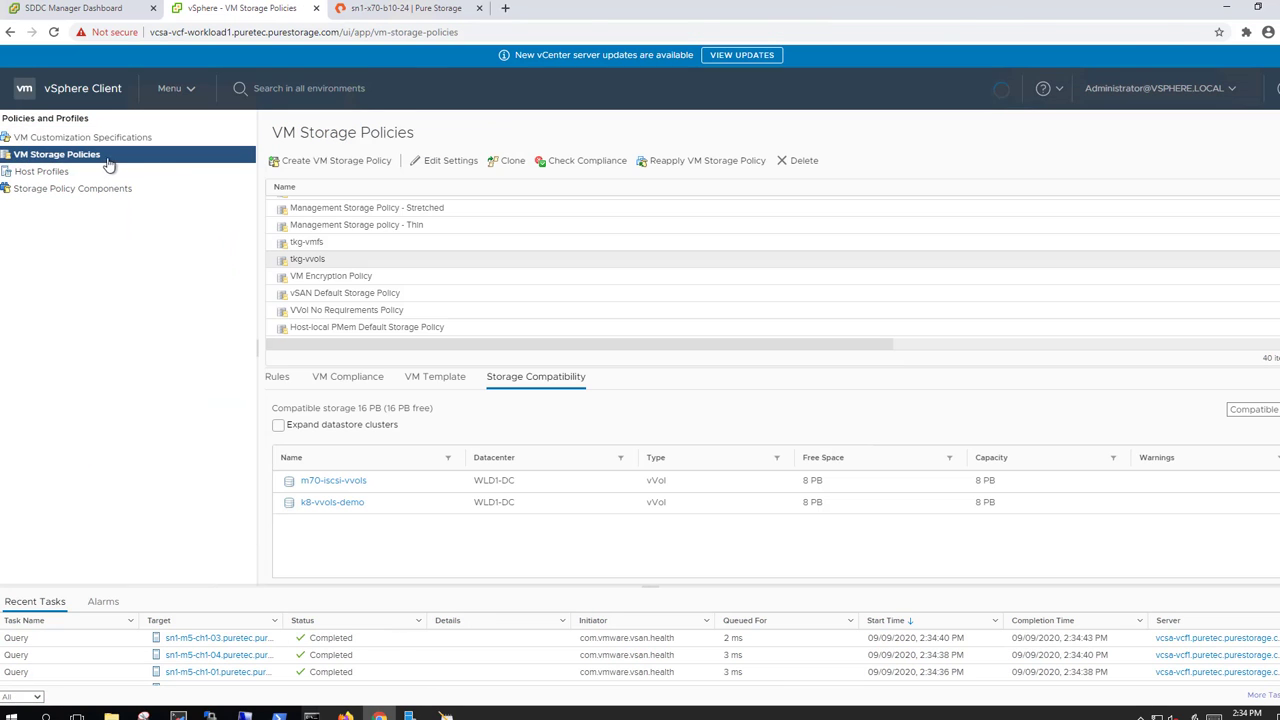
left_click(322, 162)
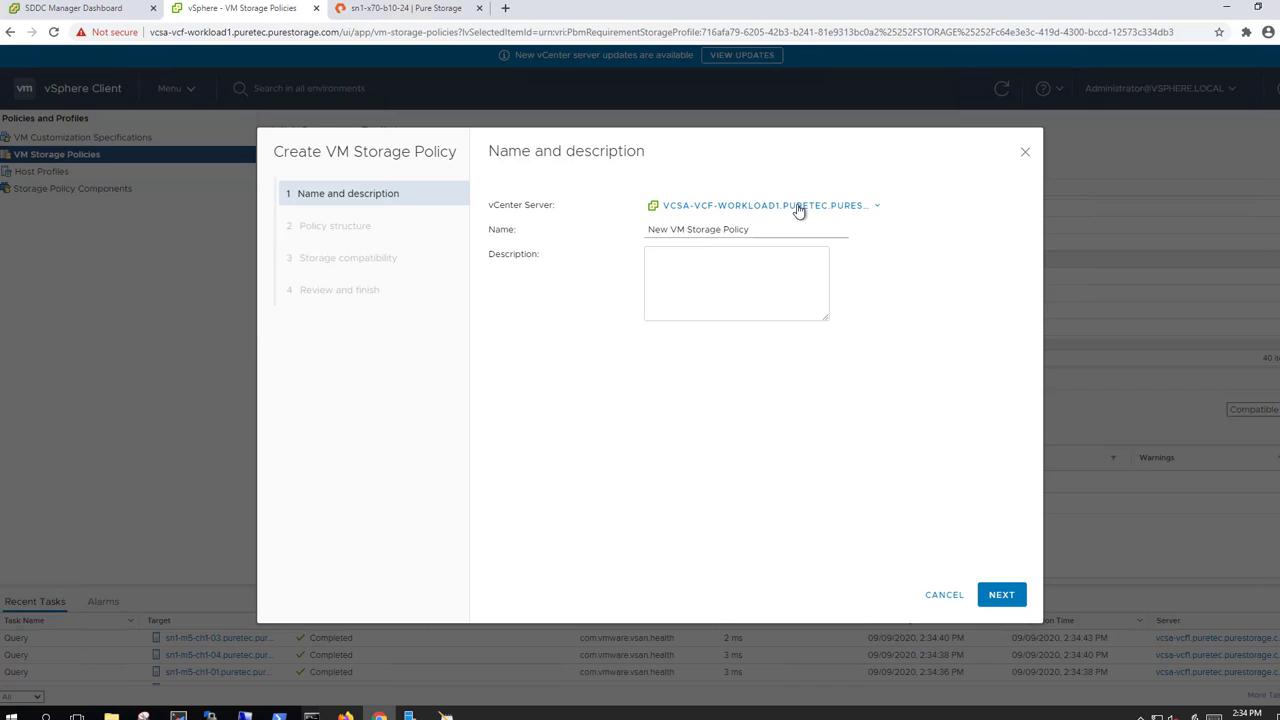
triple_click(784, 227)
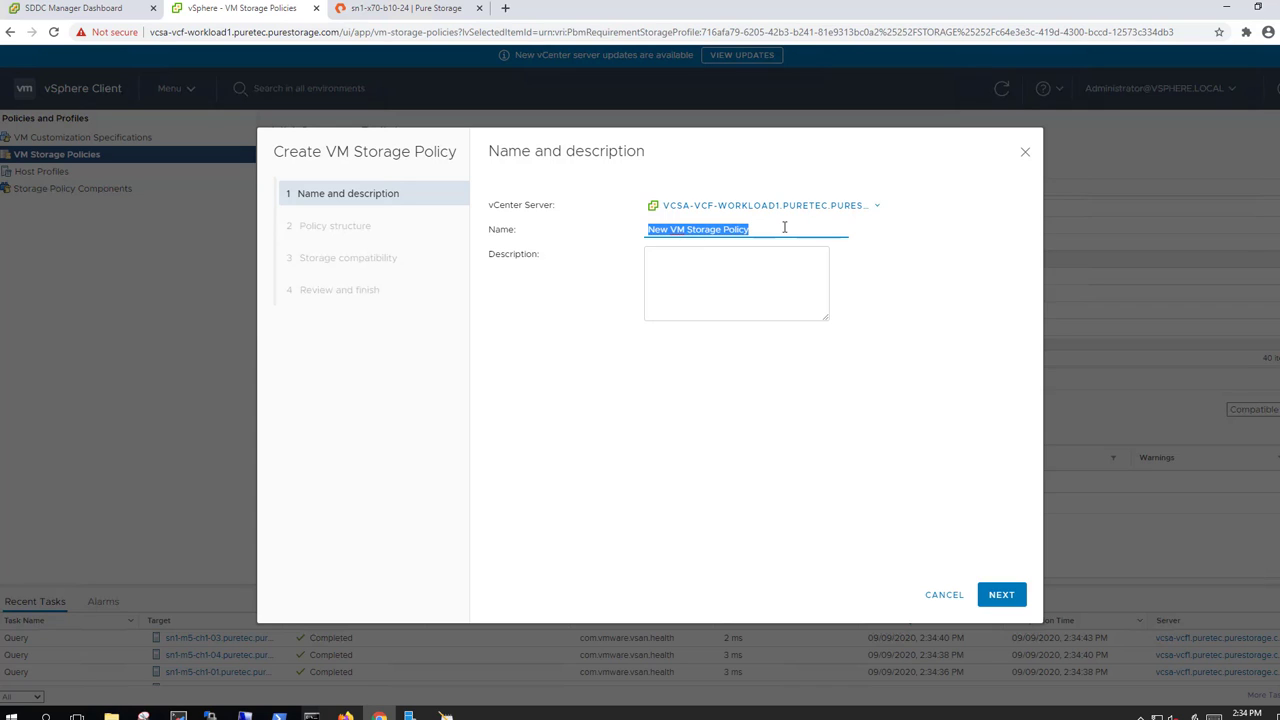
type("sc-vvols")
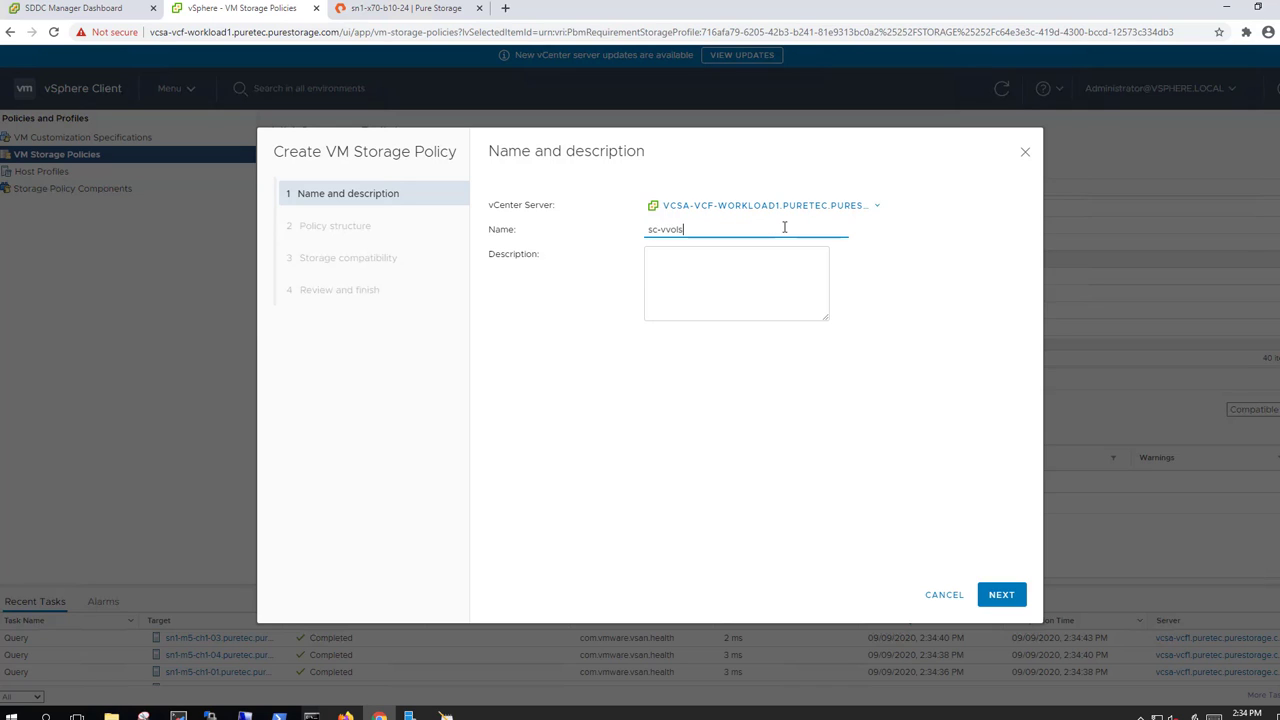
type("-demo")
left_click(1000, 596)
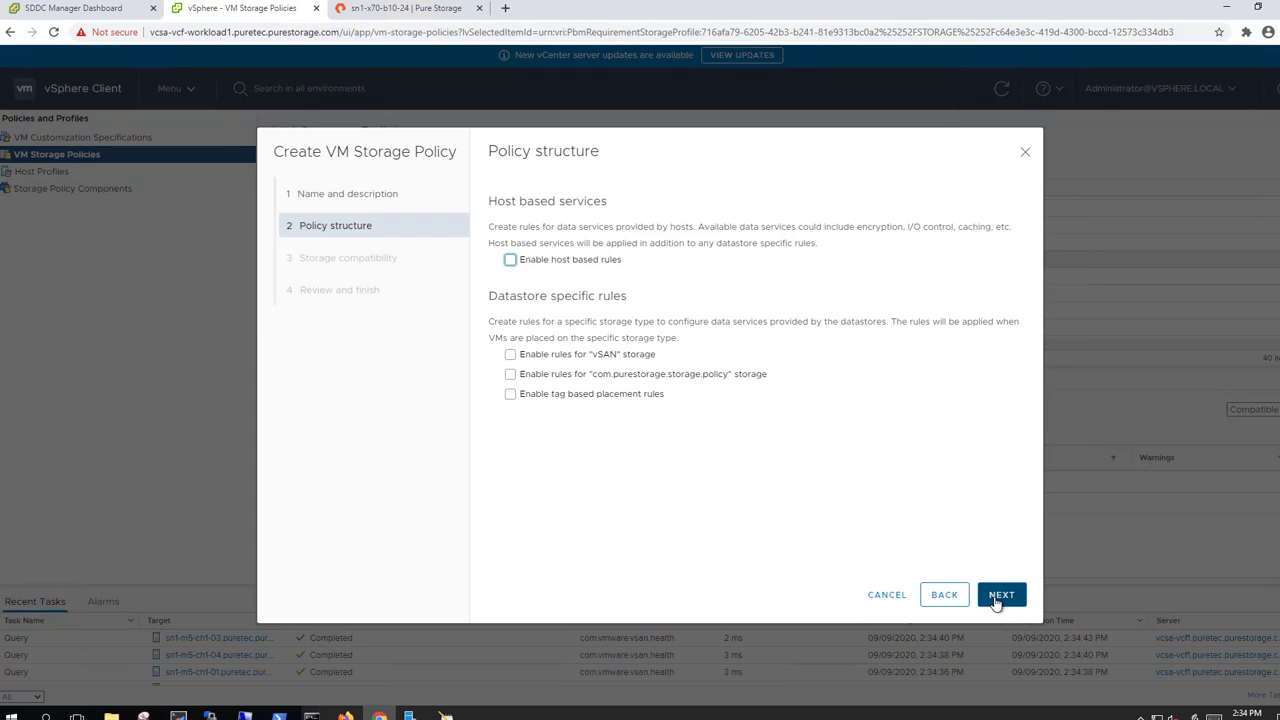
Enable the com.purestorage.storage.policy rules for the policy and add a Pure Storage FlashArray placement rule set to Yes
left_click(510, 375)
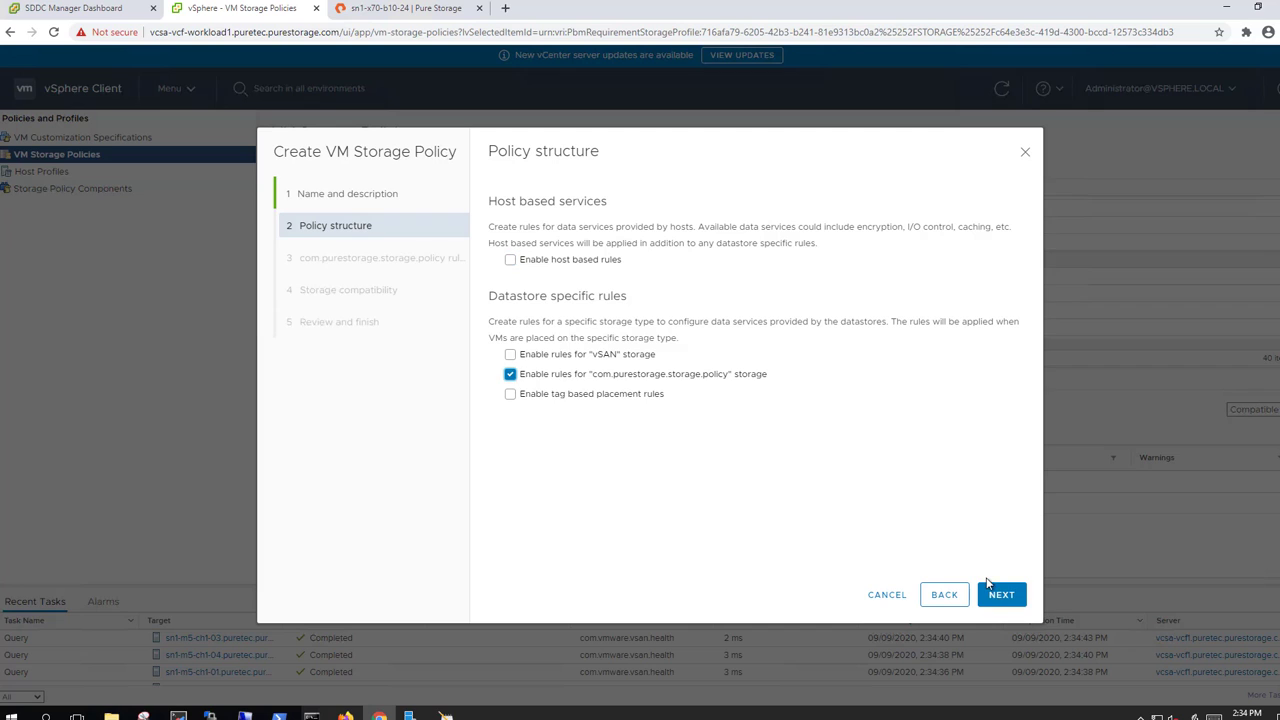
left_click(1000, 596)
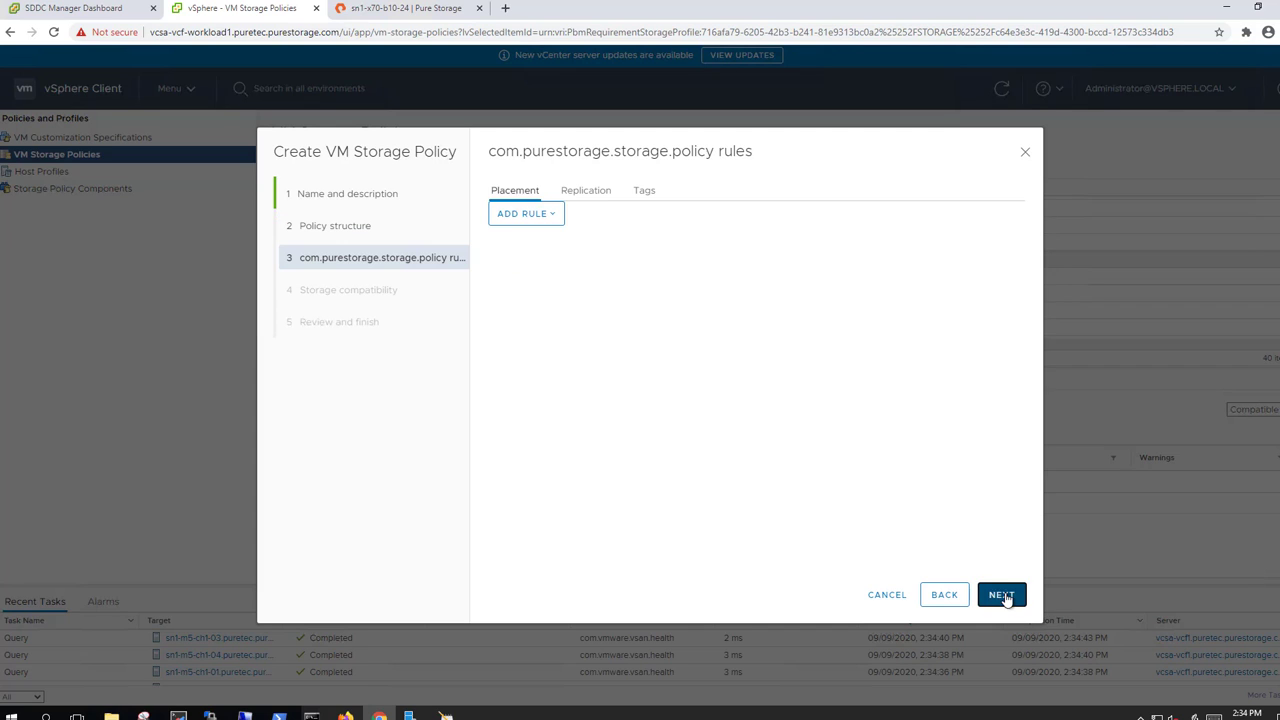
left_click(544, 215)
left_click(587, 247)
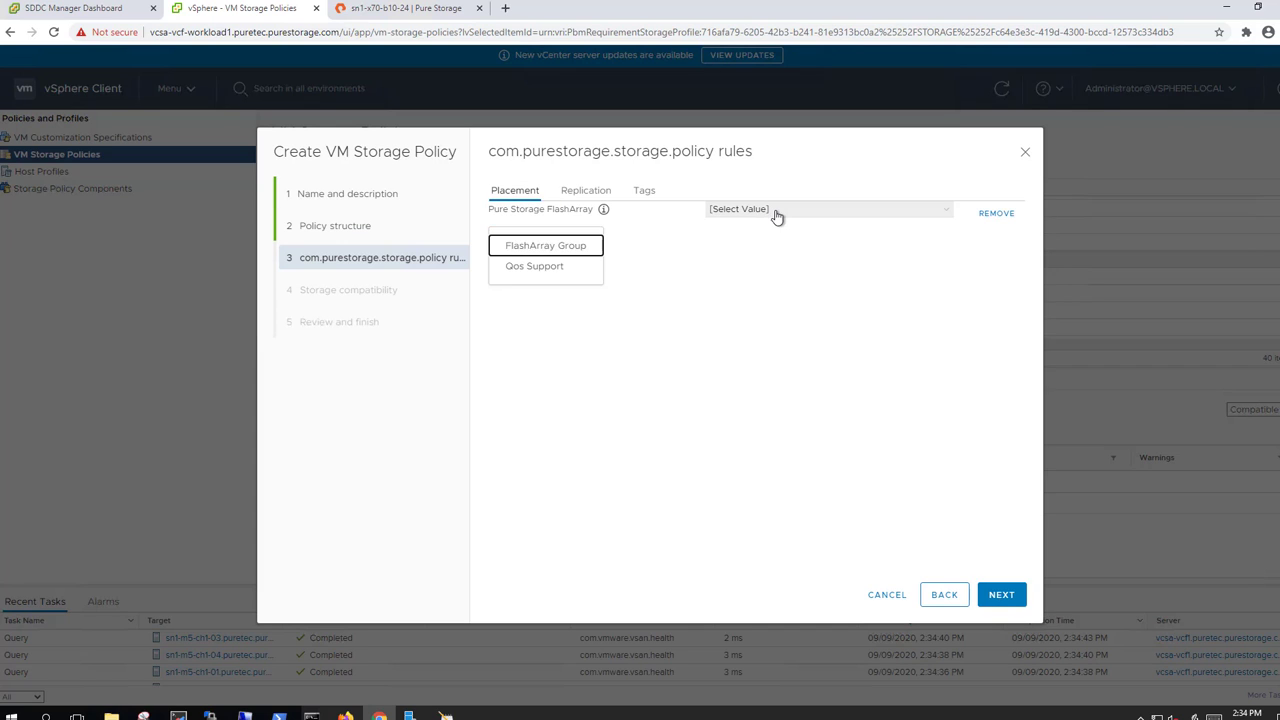
left_click(766, 209)
left_click(770, 271)
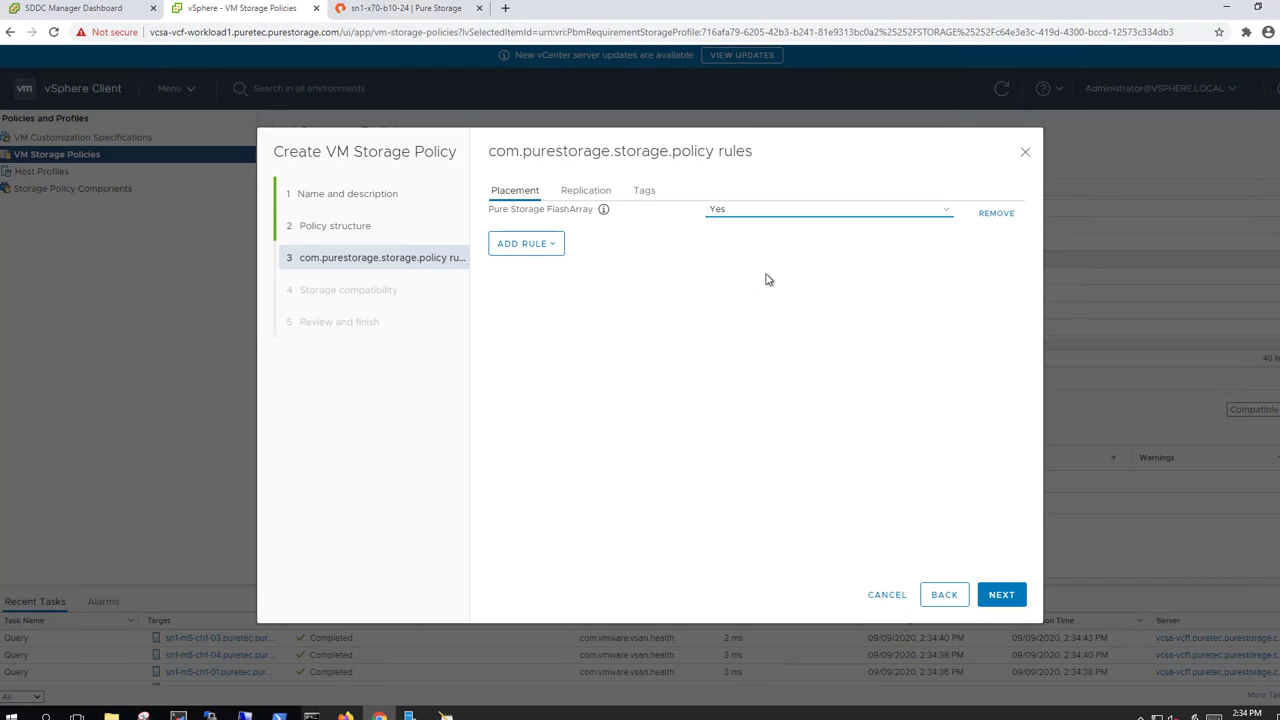
Add a FlashArray Group placement rule with the array sn1-x70-b10-24
left_click(518, 243)
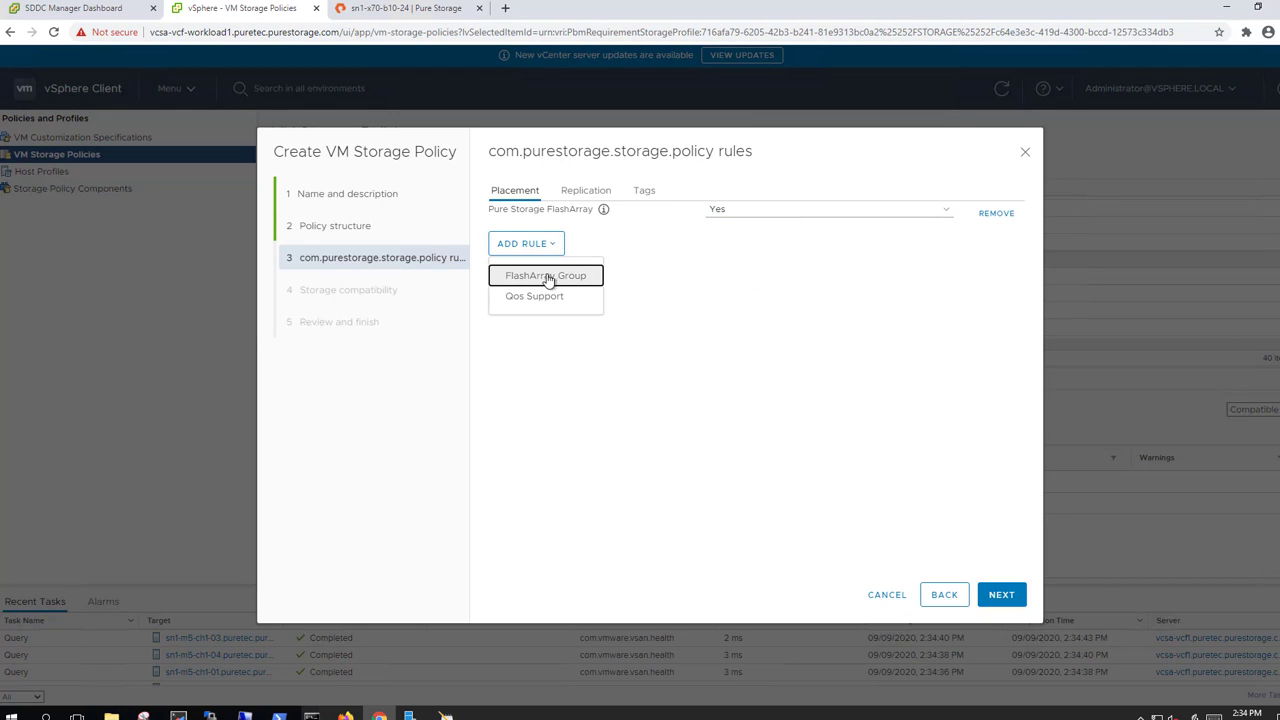
left_click(543, 274)
left_click(762, 239)
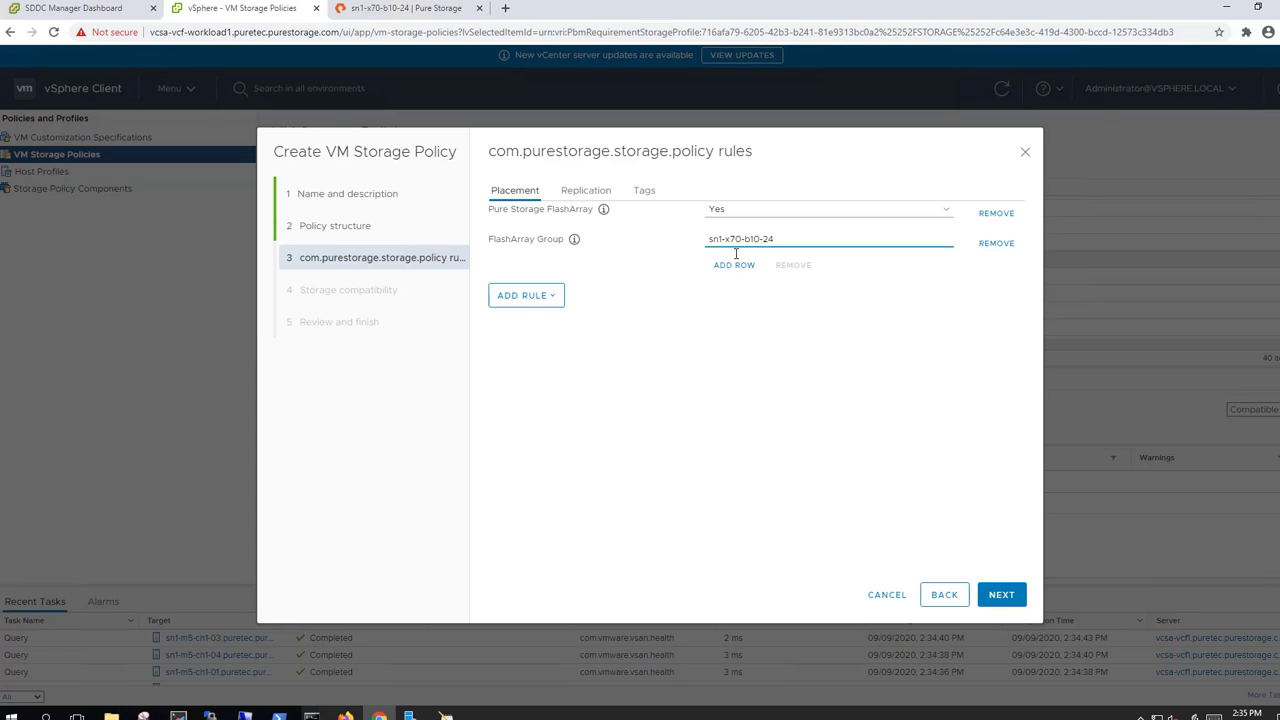
Add a tag rule using storage tagged with kubernetes-vvols from the kubernetes-vvols category
left_click(644, 190)
left_click(528, 237)
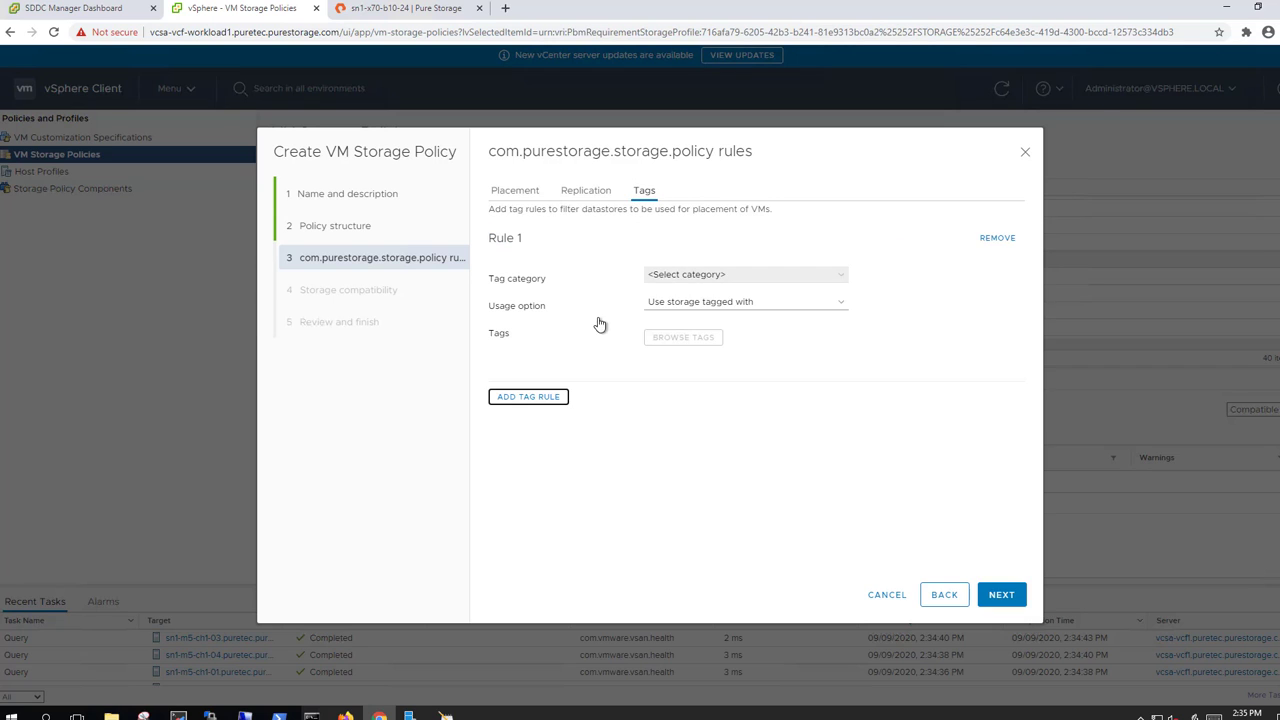
left_click(704, 274)
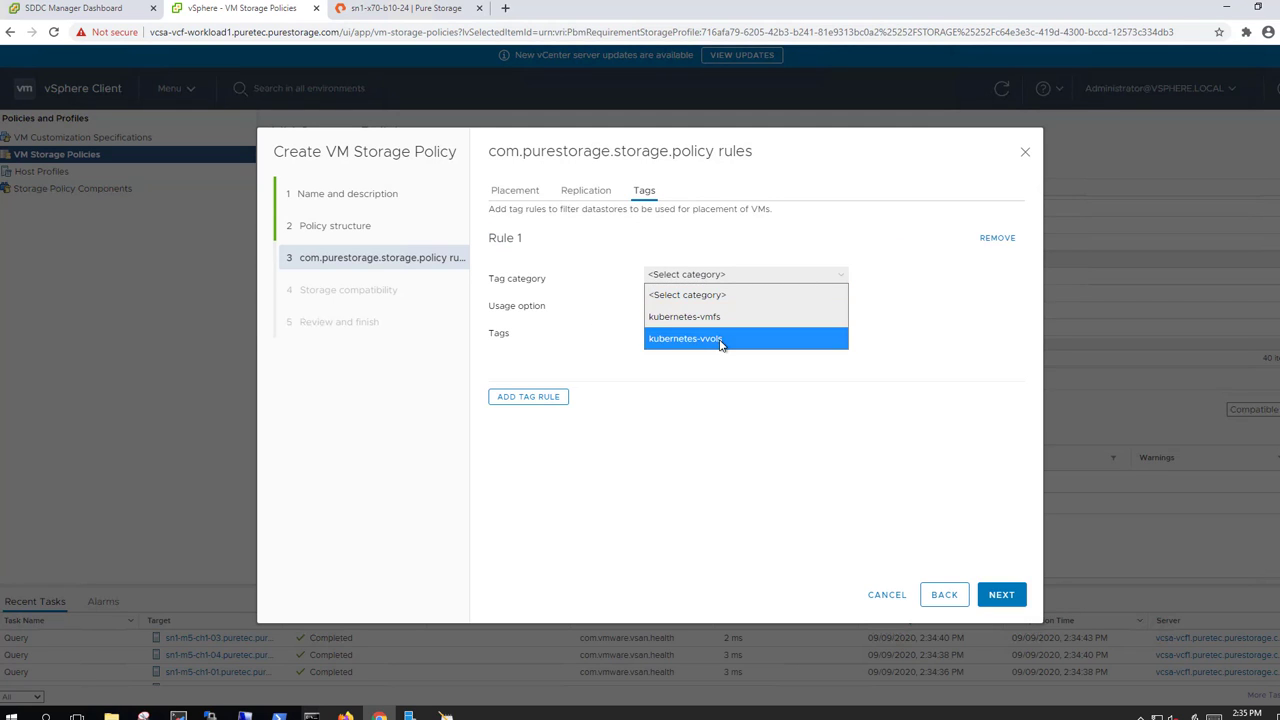
left_click(720, 340)
left_click(711, 302)
left_click(711, 314)
left_click(700, 337)
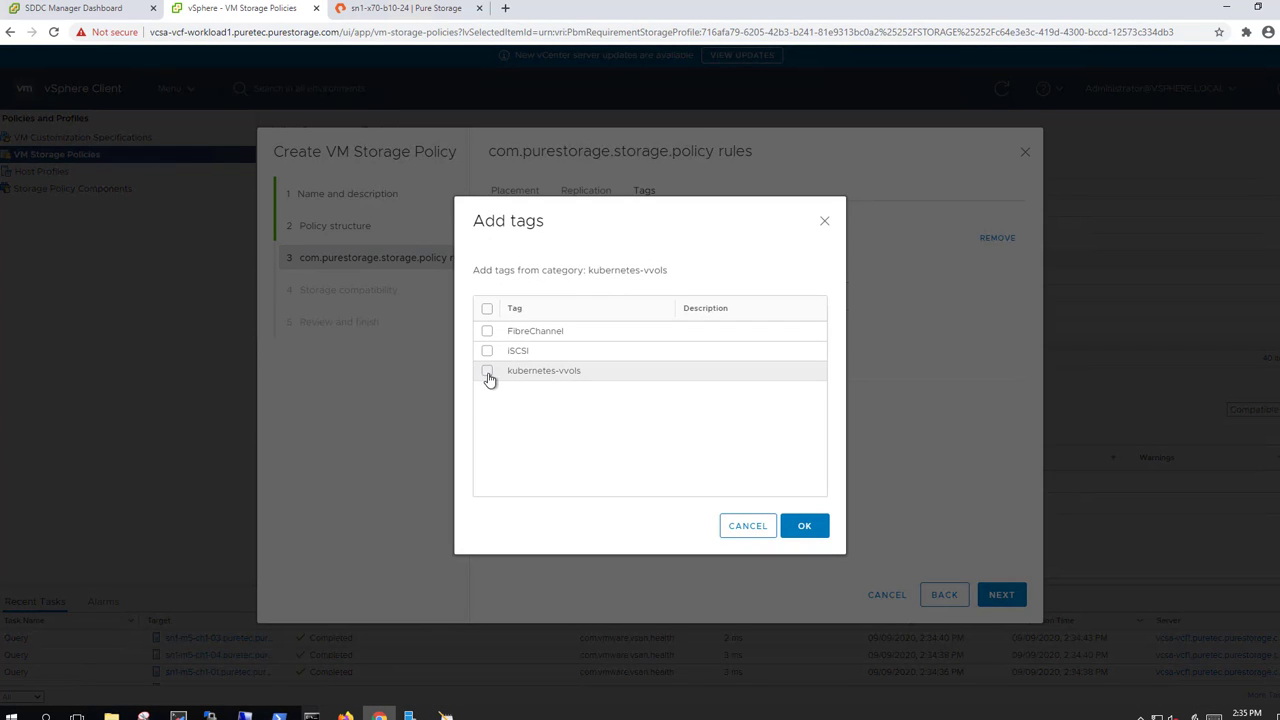
left_click(487, 371)
left_click(805, 526)
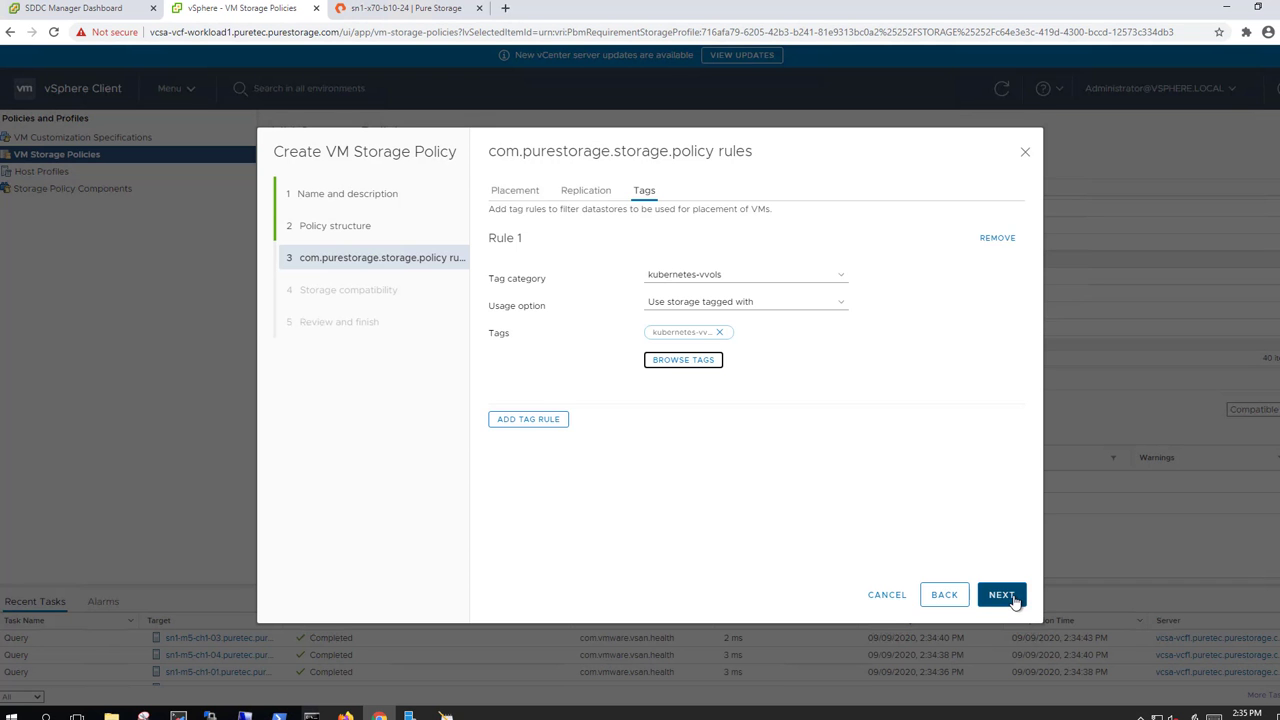
Finish creating the storage policy through the compatibility and review pages, and select sc-vvols-demo in the policy list
left_click(1012, 597)
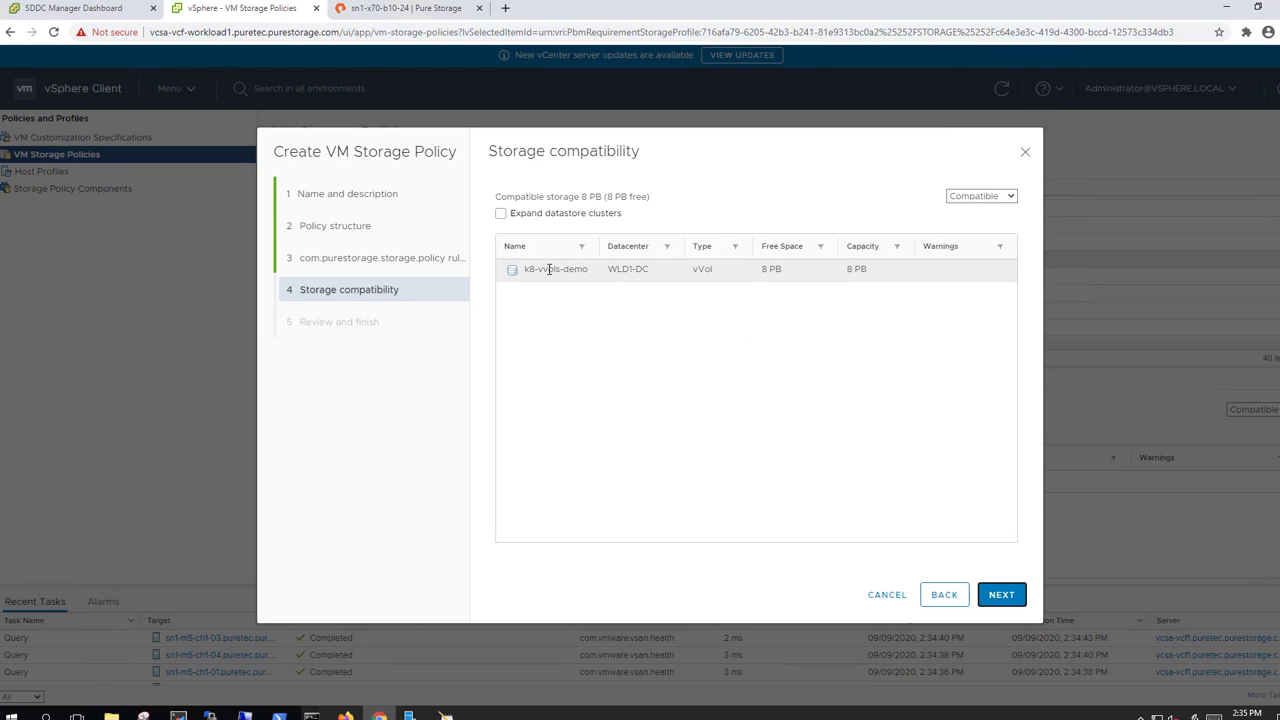
left_click(1001, 596)
left_click(999, 594)
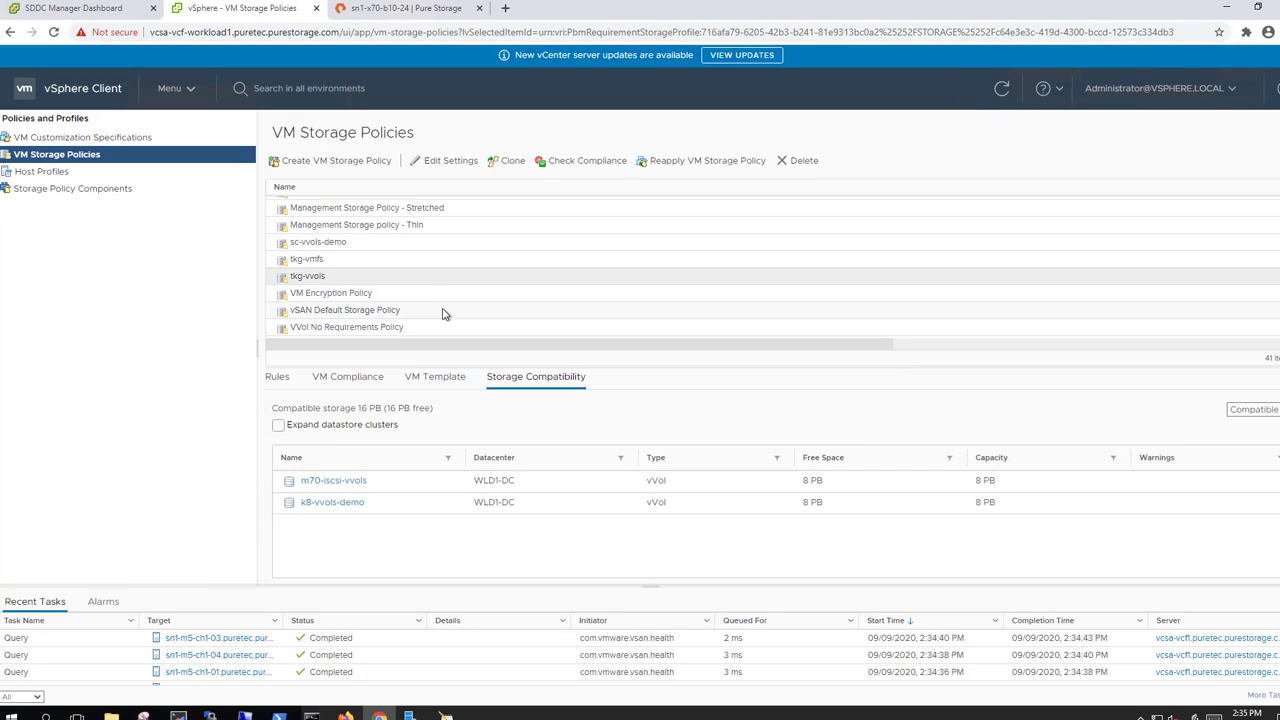
left_click(359, 246)
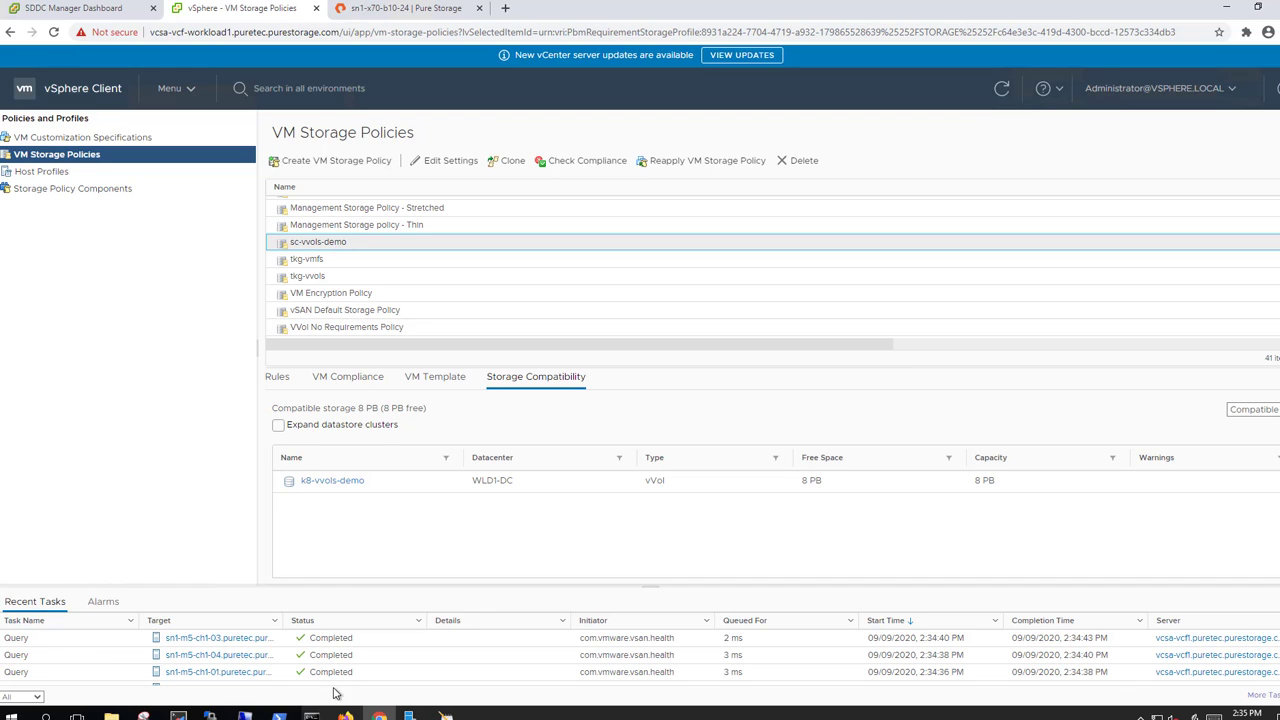
Add the sc-vvols-demo storage policy to the mysql namespace in Workload Management
left_click(181, 92)
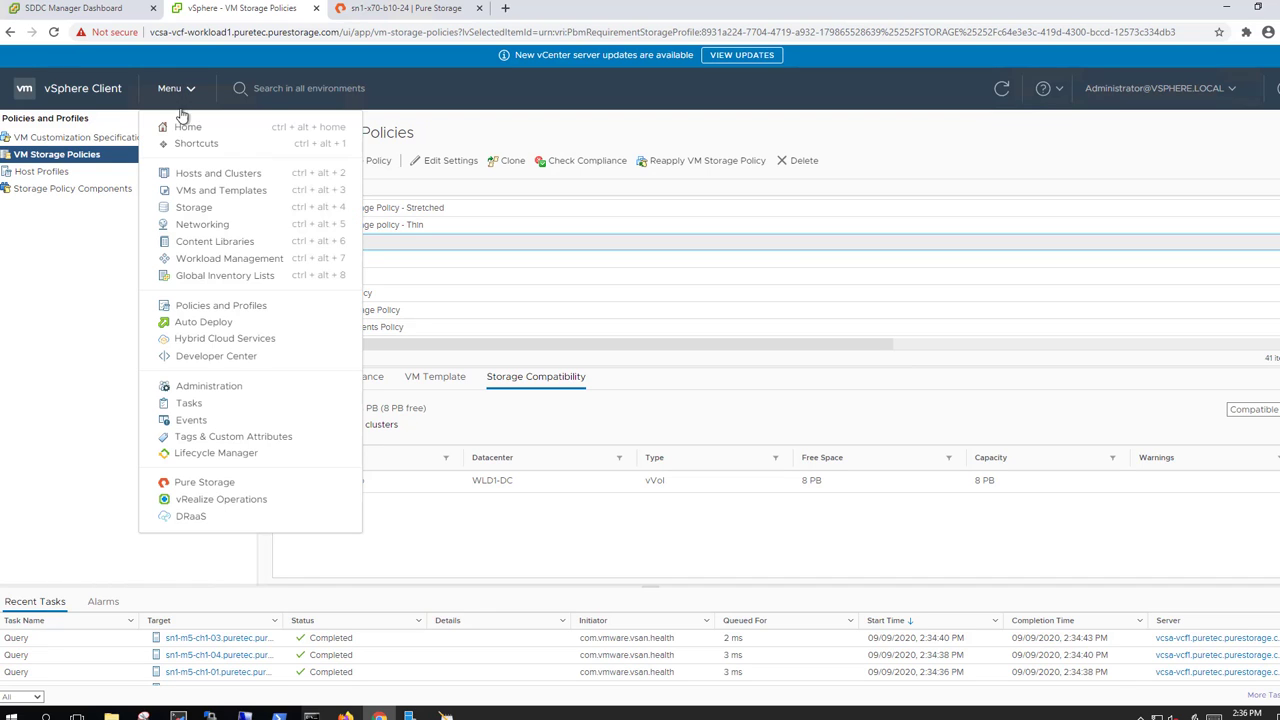
left_click(213, 259)
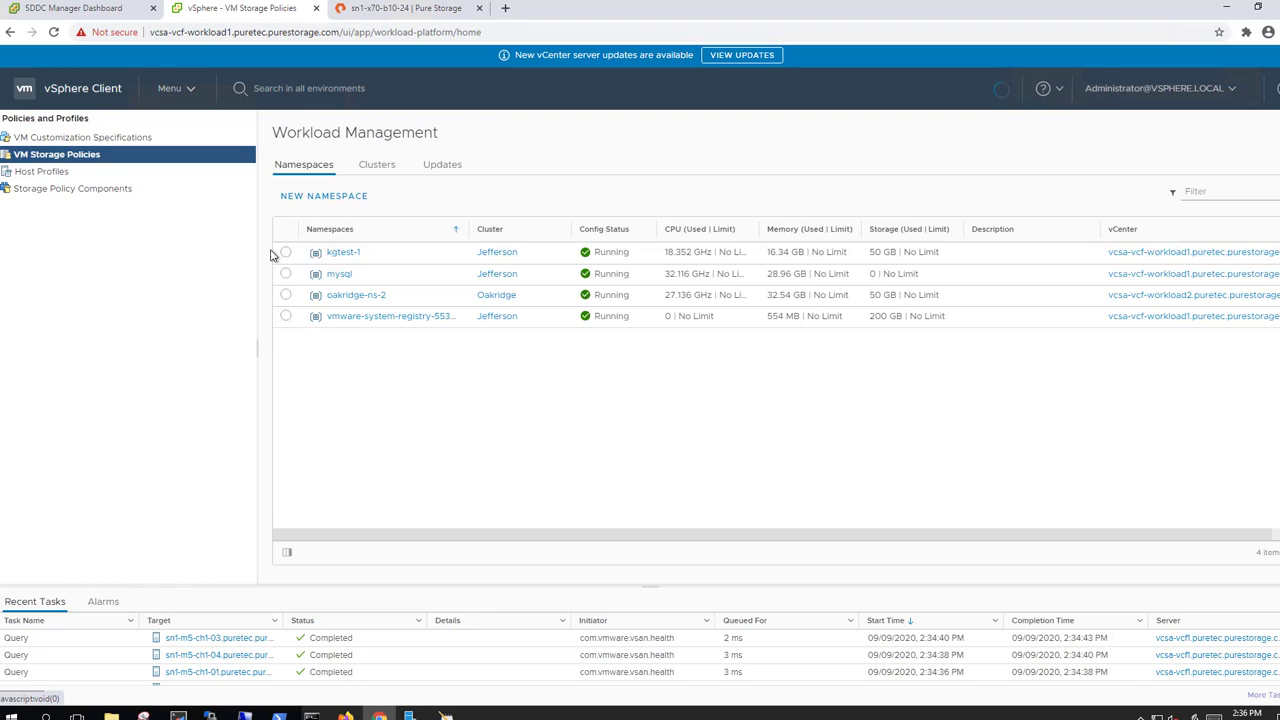
left_click(330, 276)
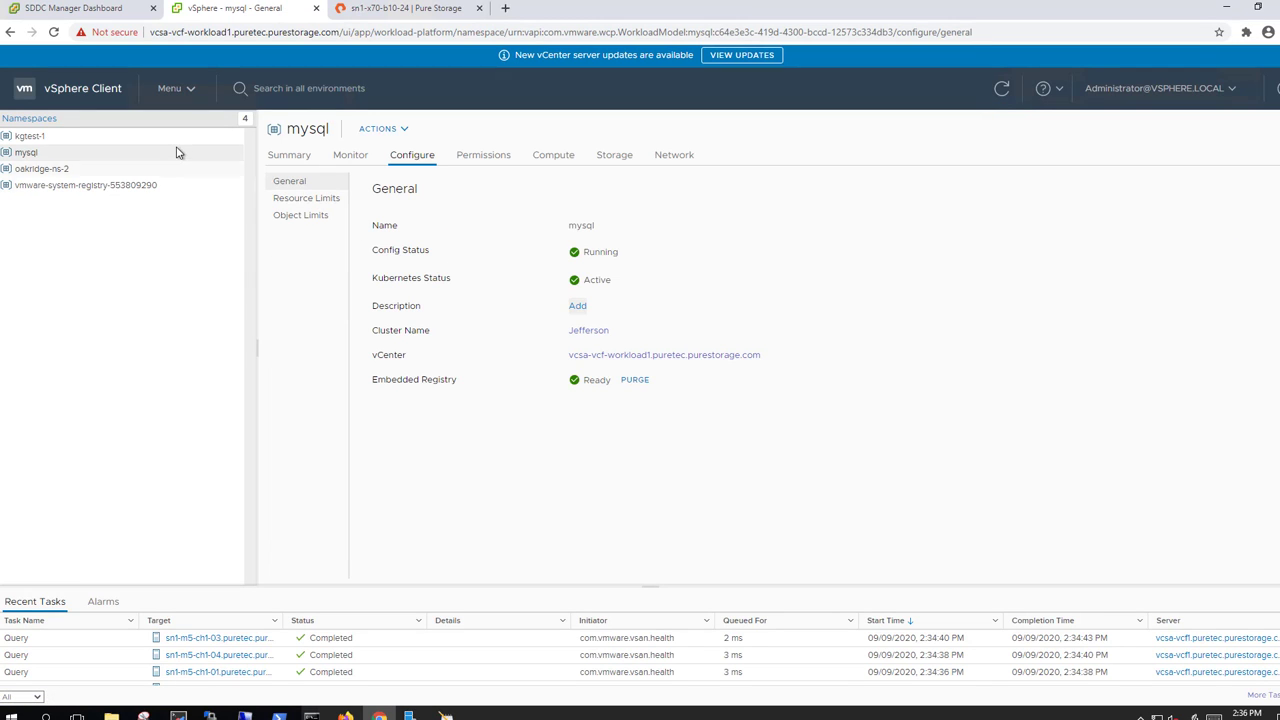
left_click(292, 160)
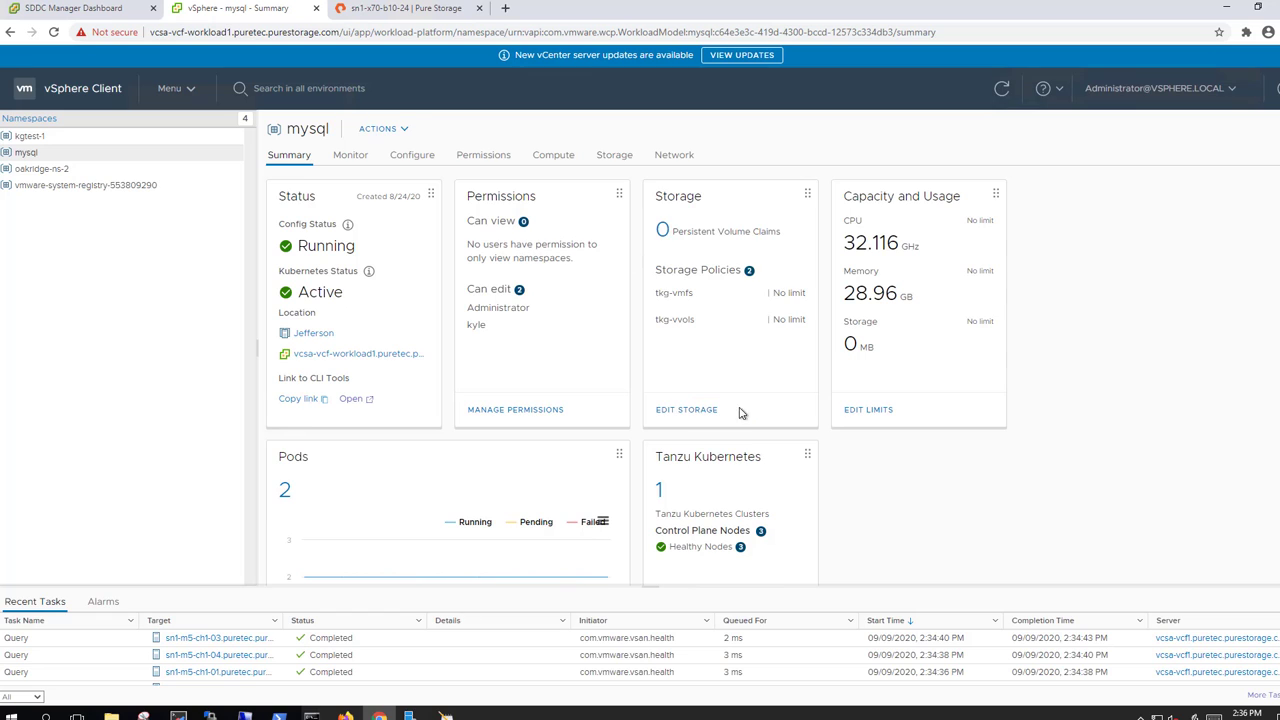
left_click(688, 410)
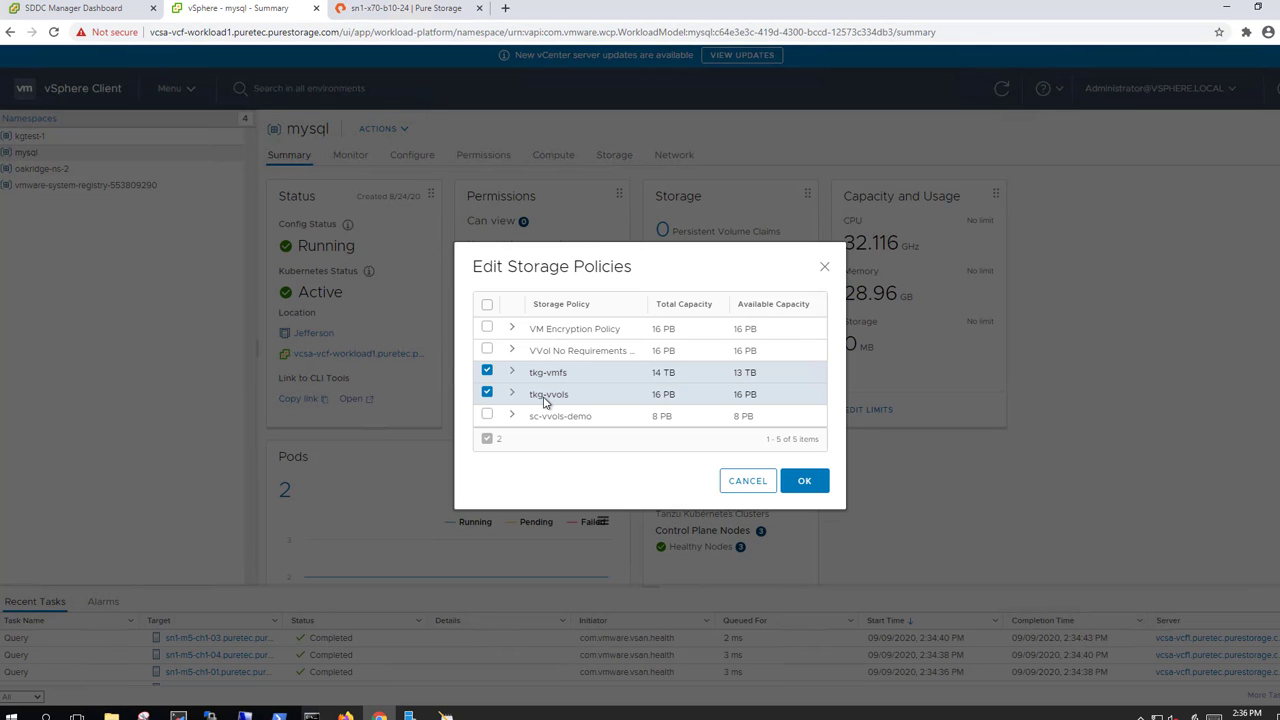
left_click(487, 416)
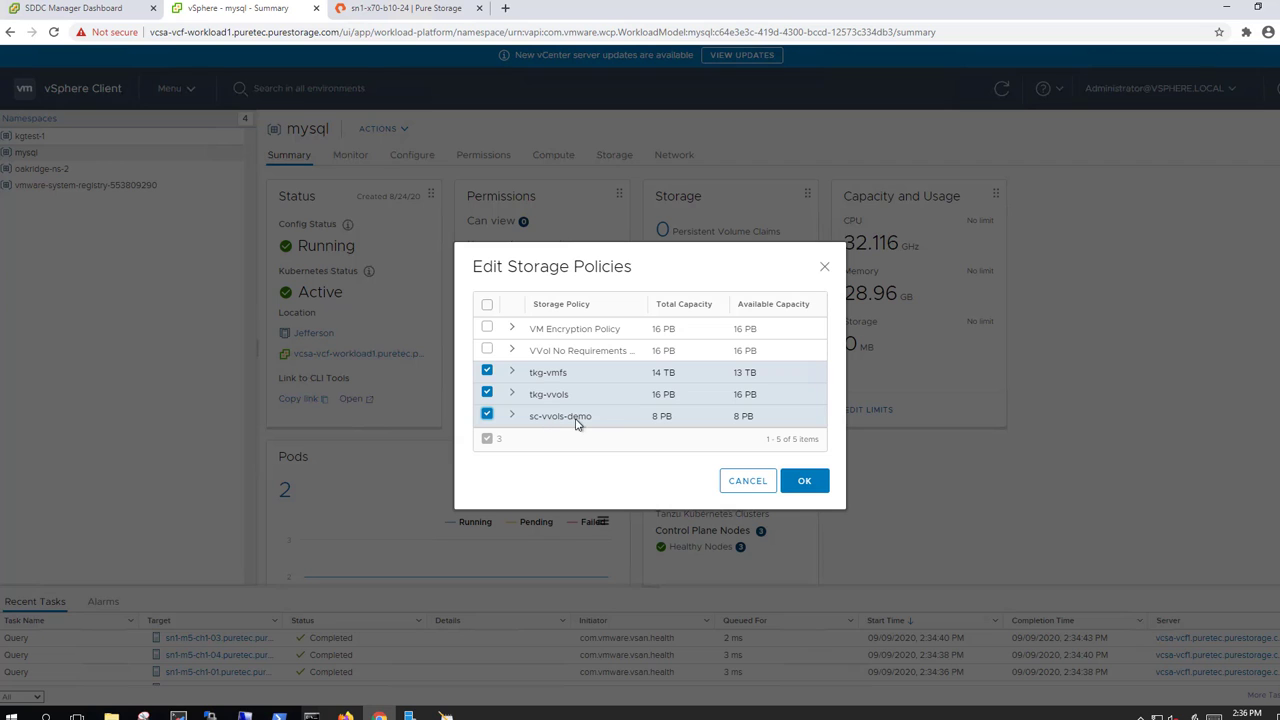
left_click(806, 482)
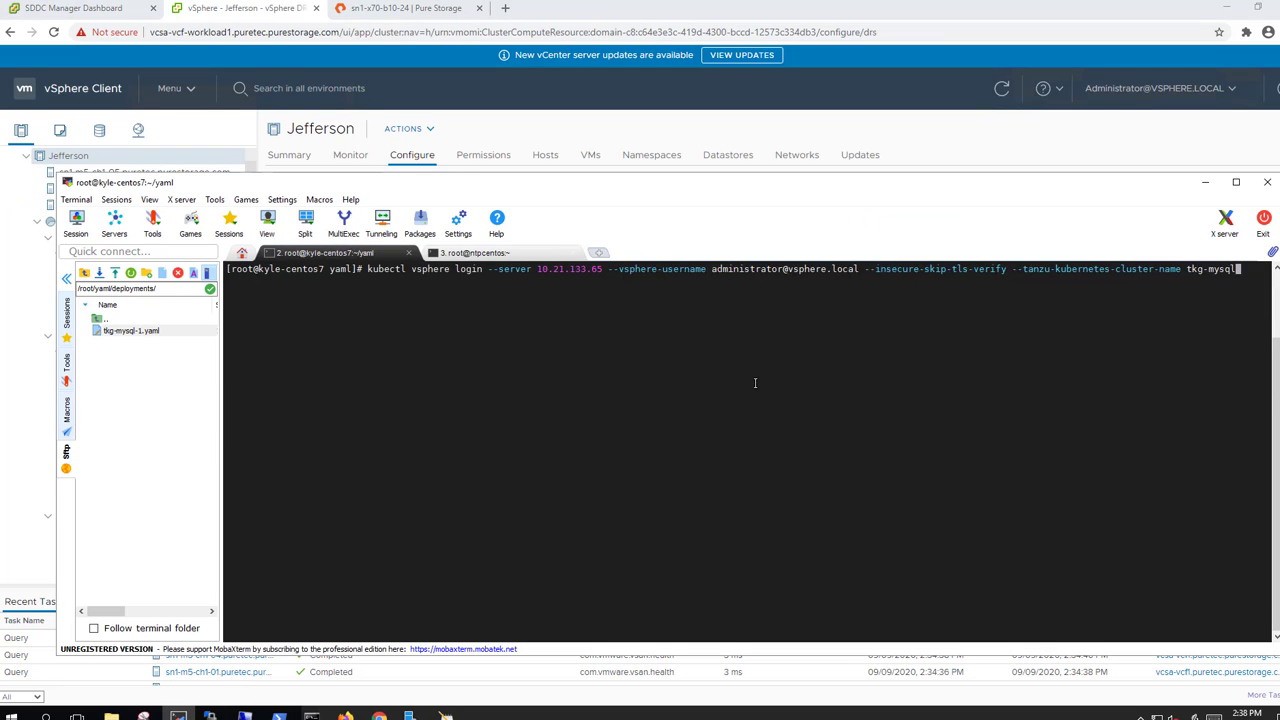
Run the prepared kubectl vsphere login for the tkg-mysql cluster on server 10.21.133.65 in the MobaXterm terminal and enter the account password
key("Return")
key("Return")
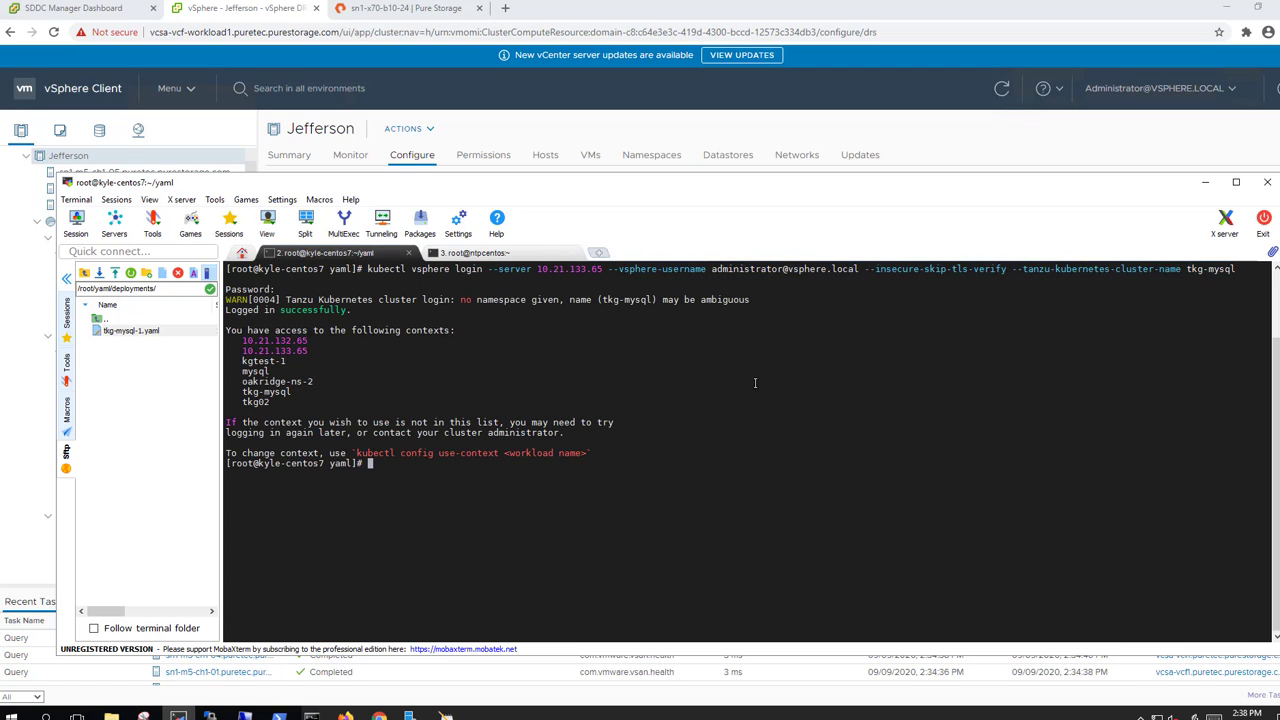
List the available Kubernetes contexts with kubectl config get-contexts
type("kubectl config get-context")
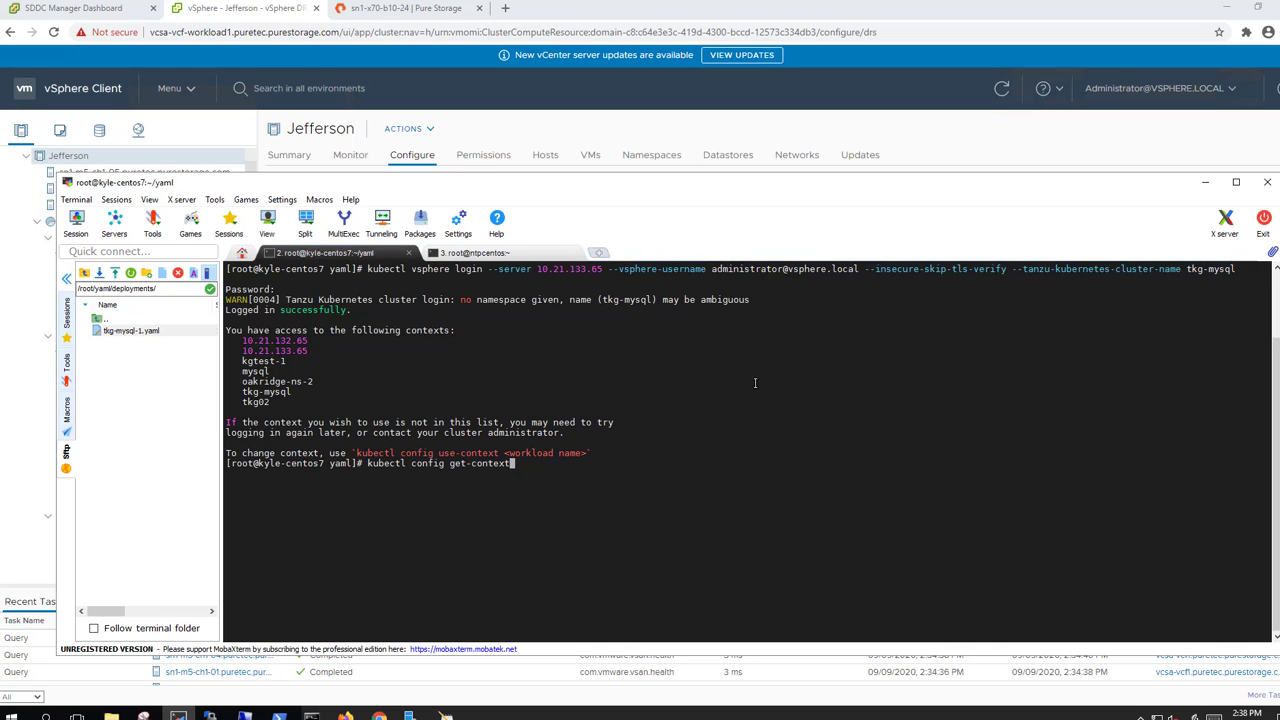
type("s")
key("Return")
List the cluster's storage classes with kubectl get sc and highlight sc-vvols-demo in the output
type("kube")
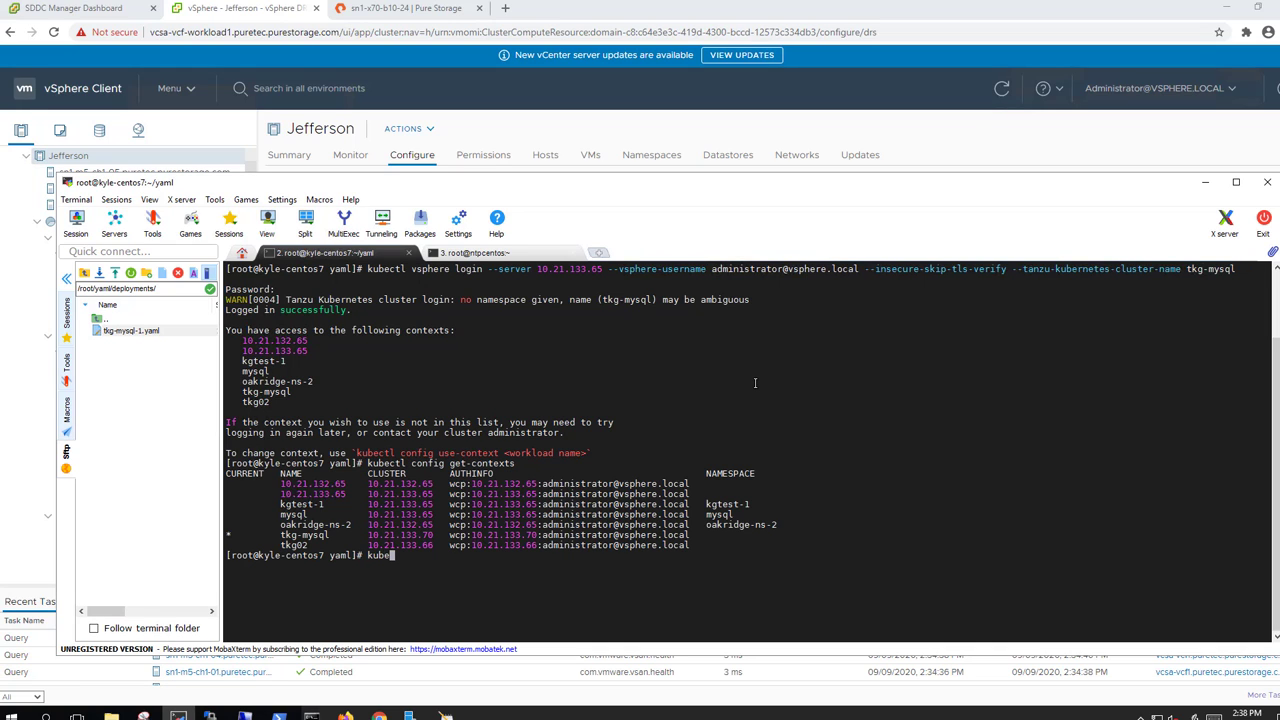
type("ctl get sc")
key("Return")
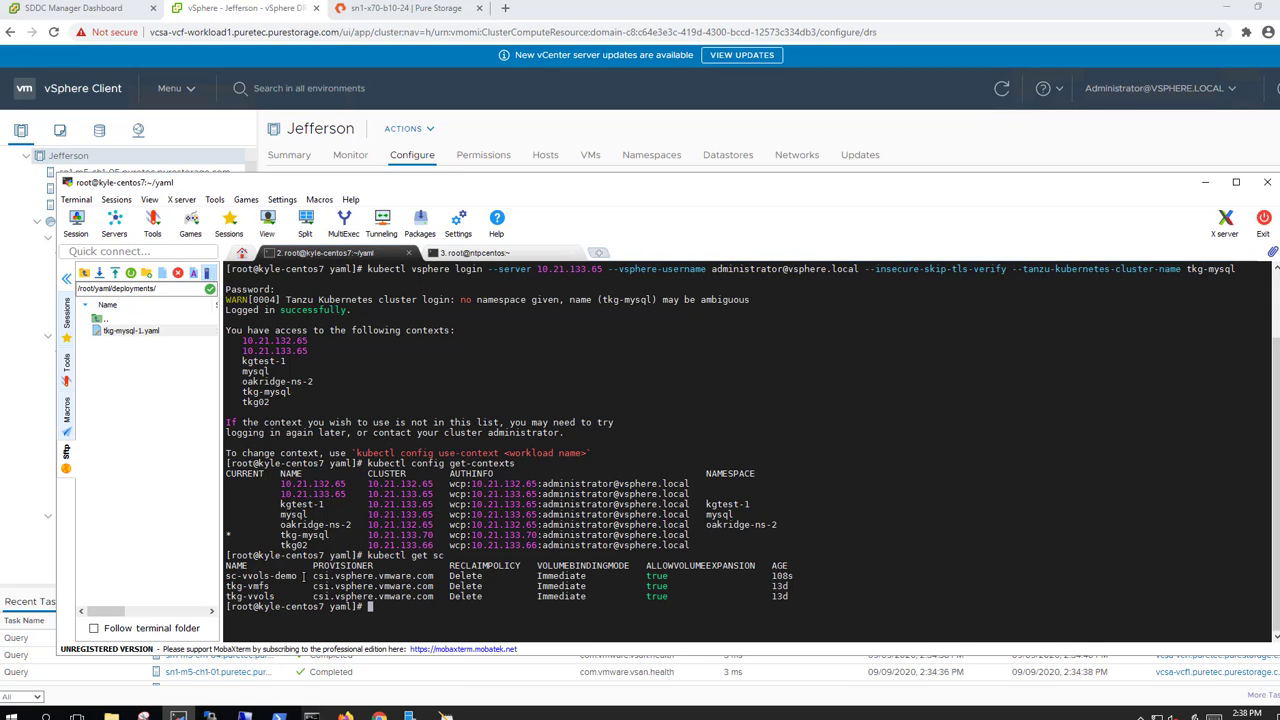
left_click_drag(303, 576, 226, 576)
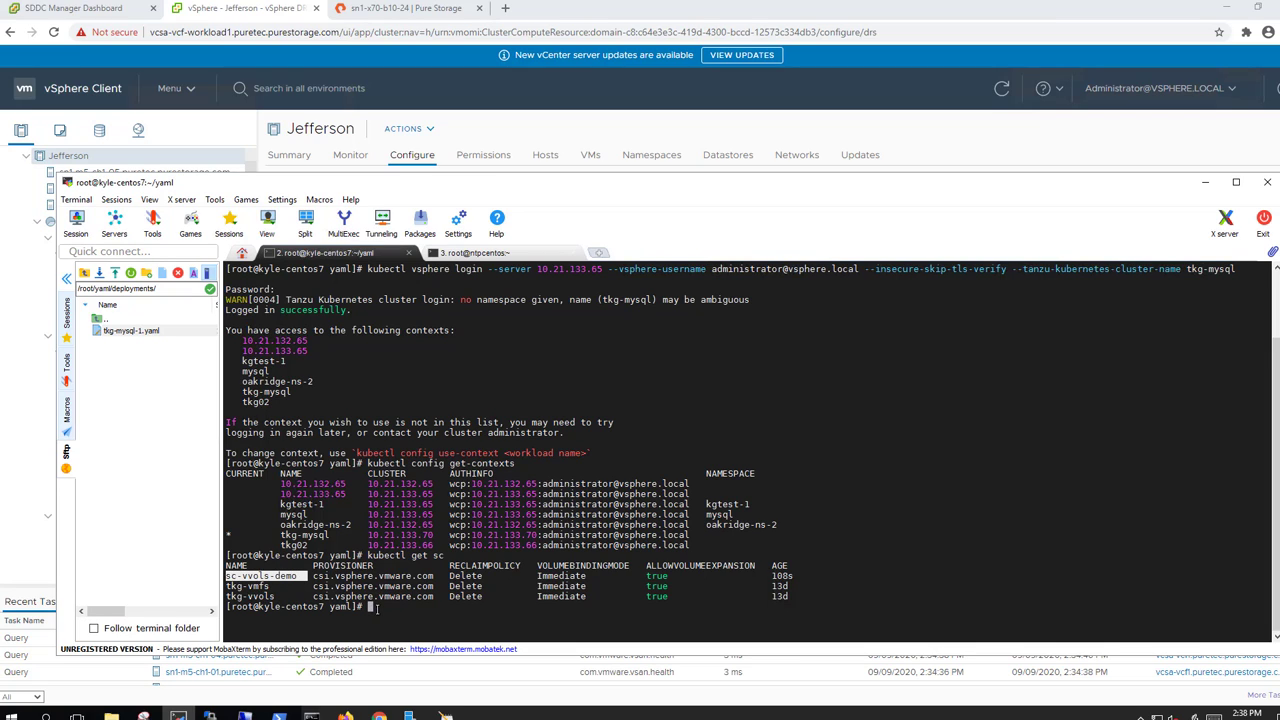
left_click(397, 610)
Change to the /root/yaml/ directory, list its contents and enter the vvols subdirectory
type("c")
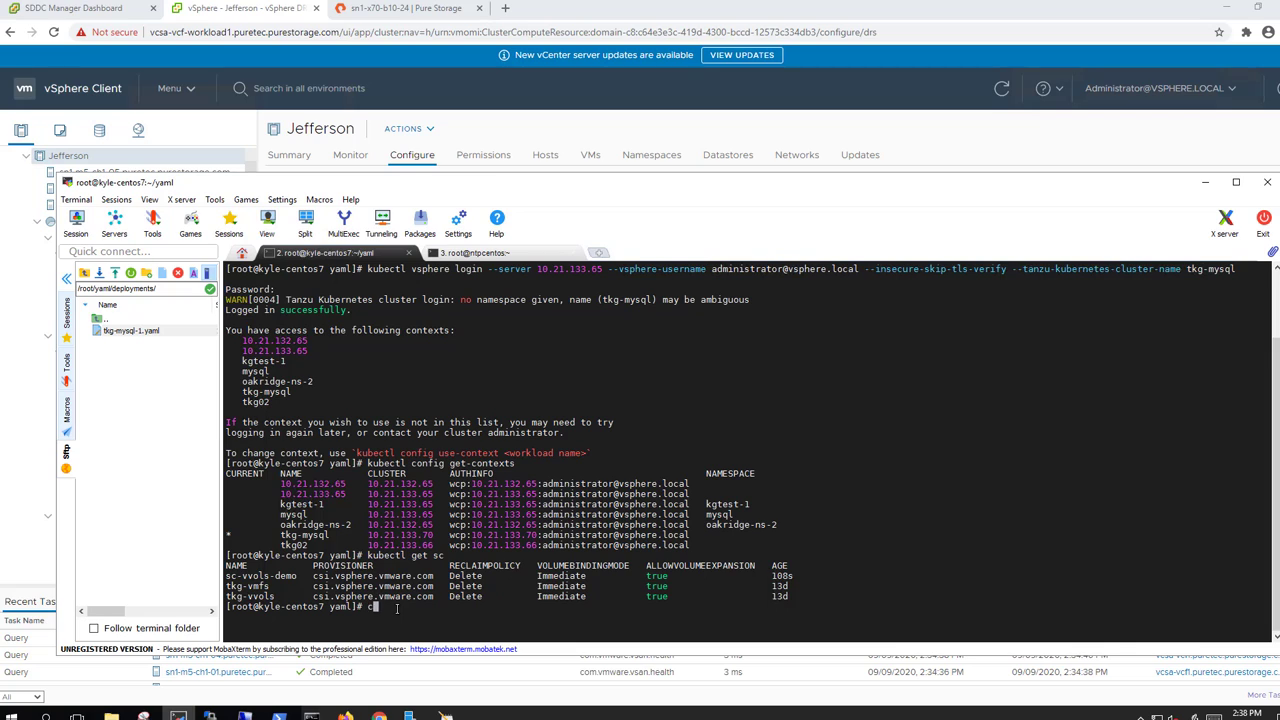
type("d /root/yaml/")
key("Return")
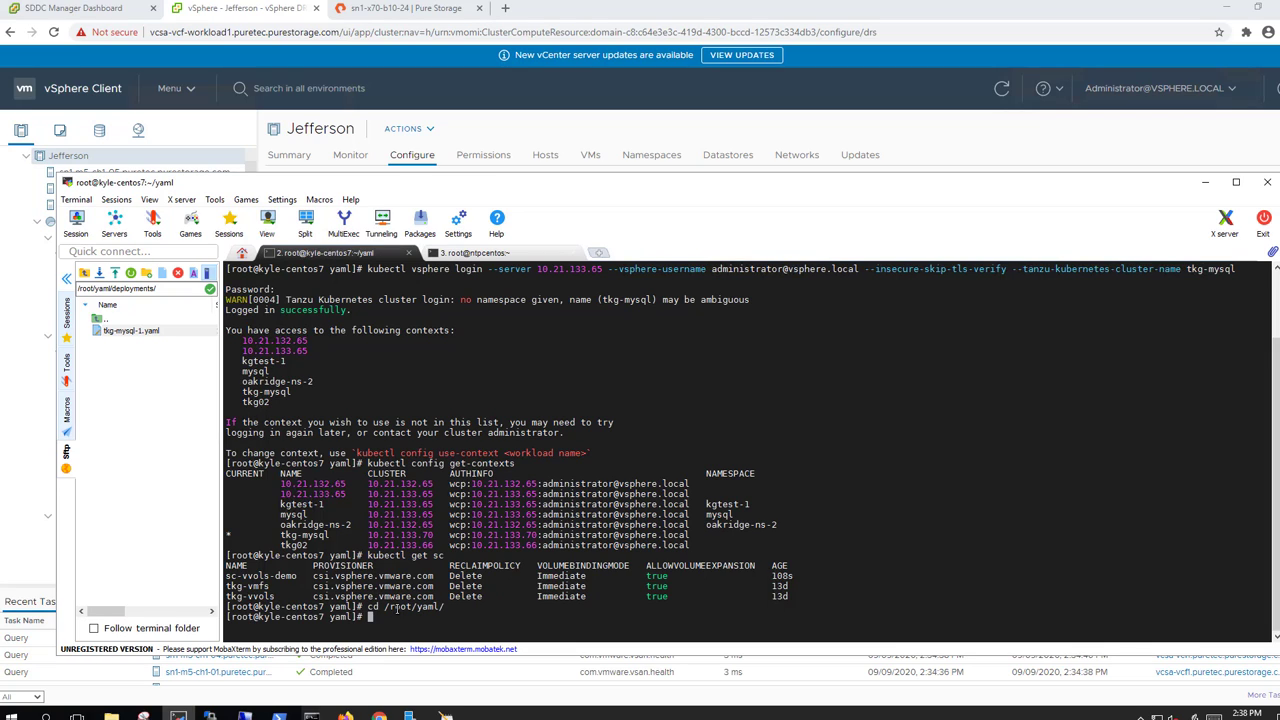
type("ls")
key("Return")
type("cd vvols")
key("Return")
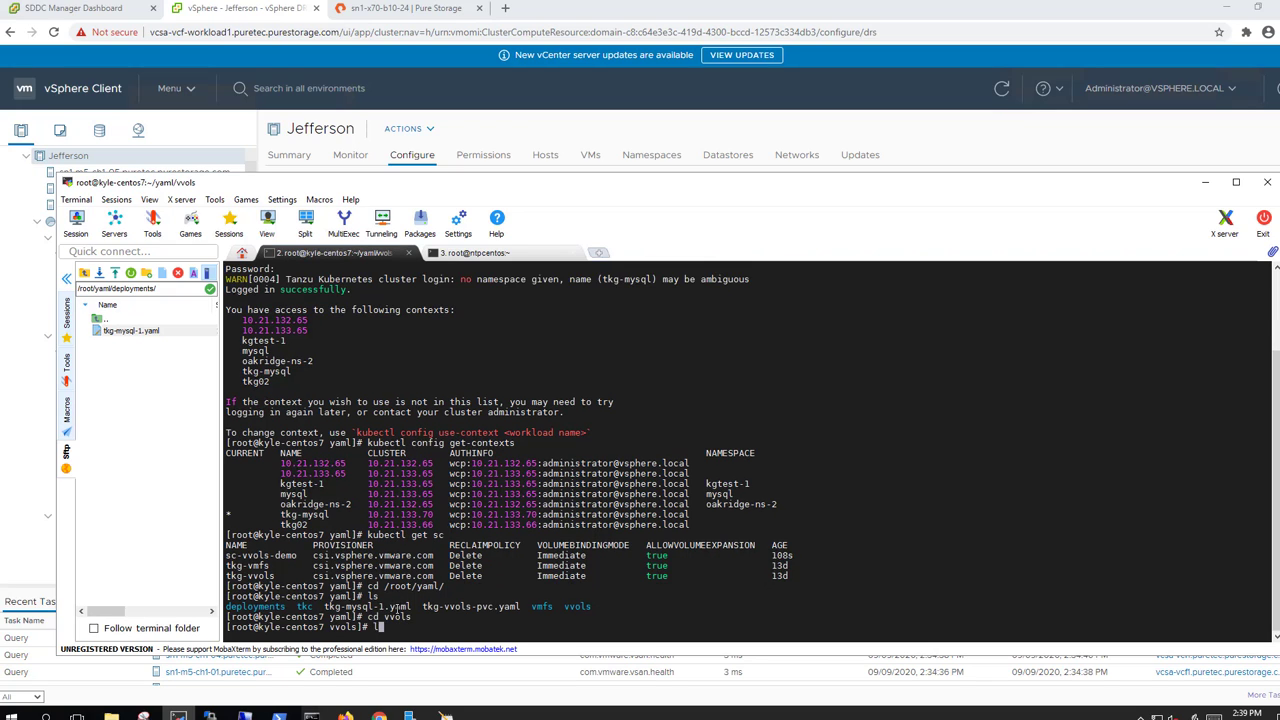
List the files in the vvols directory and display tkg-vvols-pvc.yaml with cat
type("ls")
key("Return")
type("cat ")
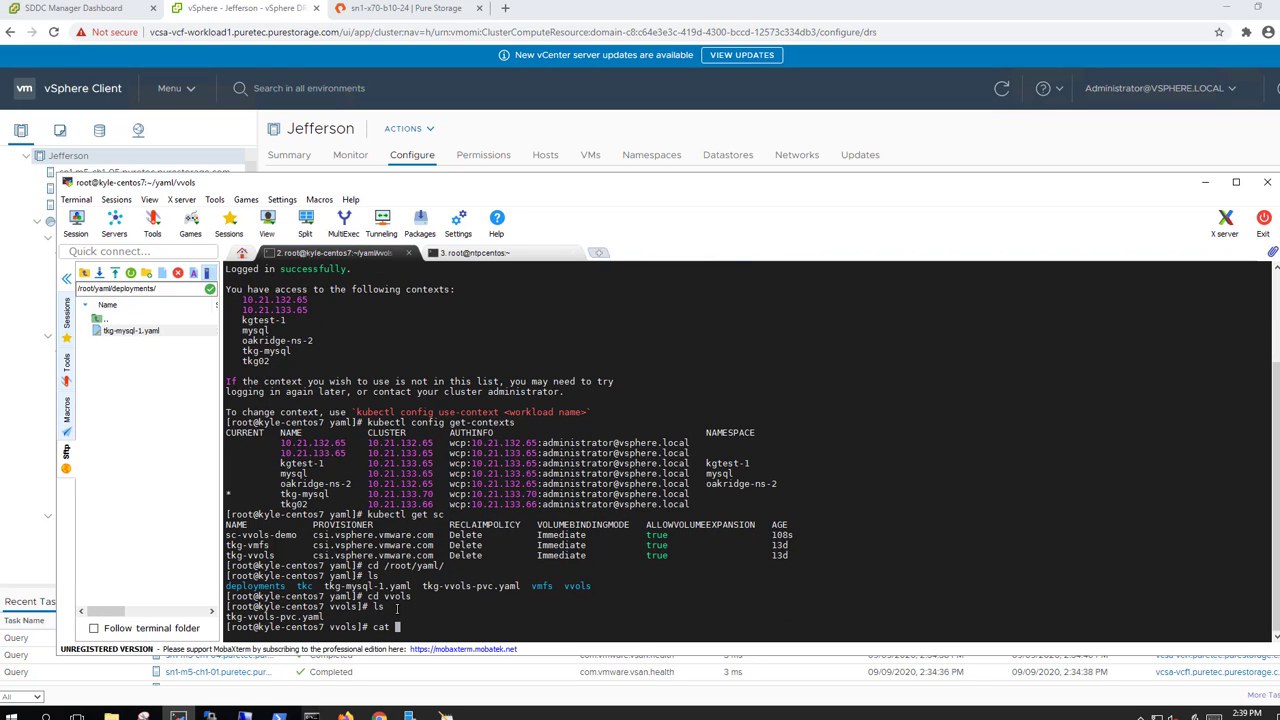
type("t")
key("Tab")
key("Return")
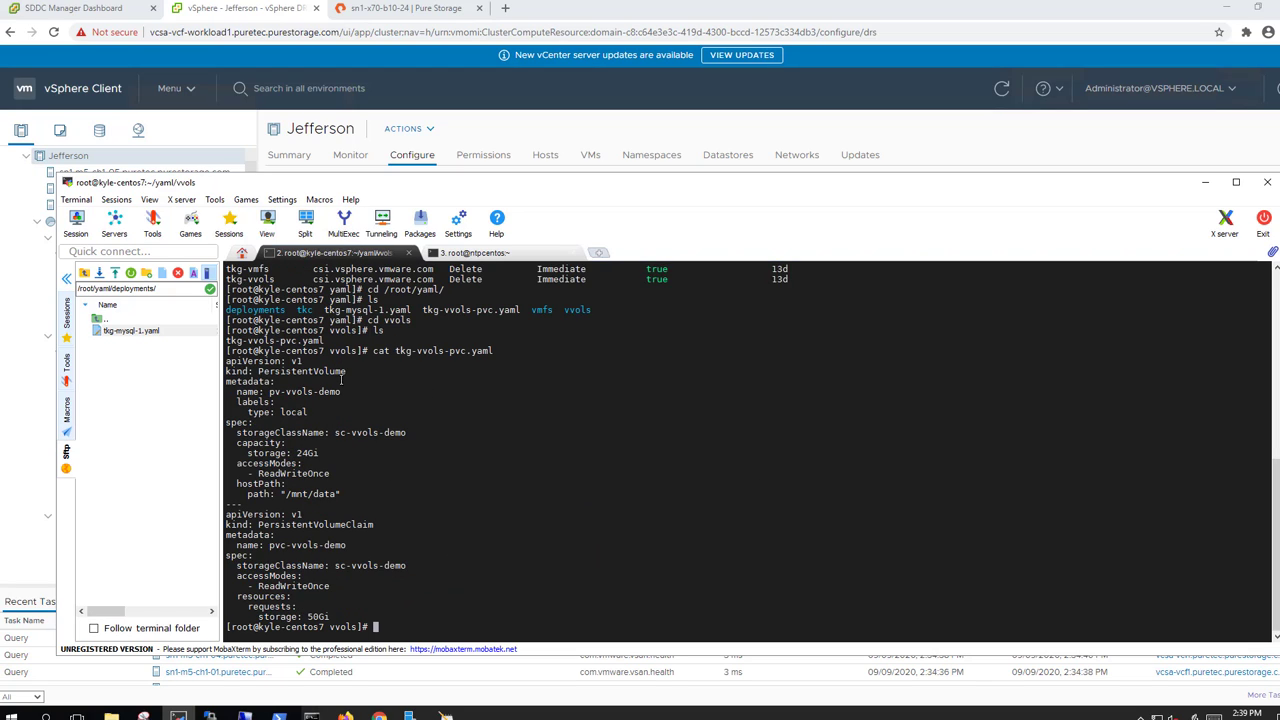
Examine the name and storage class of the PersistentVolume and the PersistentVolumeClaim in the displayed manifest
left_click_drag(270, 392, 362, 432)
left_click(344, 391)
left_click(390, 433)
left_click_drag(270, 547, 424, 564)
left_click(348, 545)
left_click(424, 564)
Create the persistent volume and claim by running kubectl apply -f on ./tkg-vvols-pvc.yaml
type("kubectl apply -f ./t")
key("Tab")
key("Return")
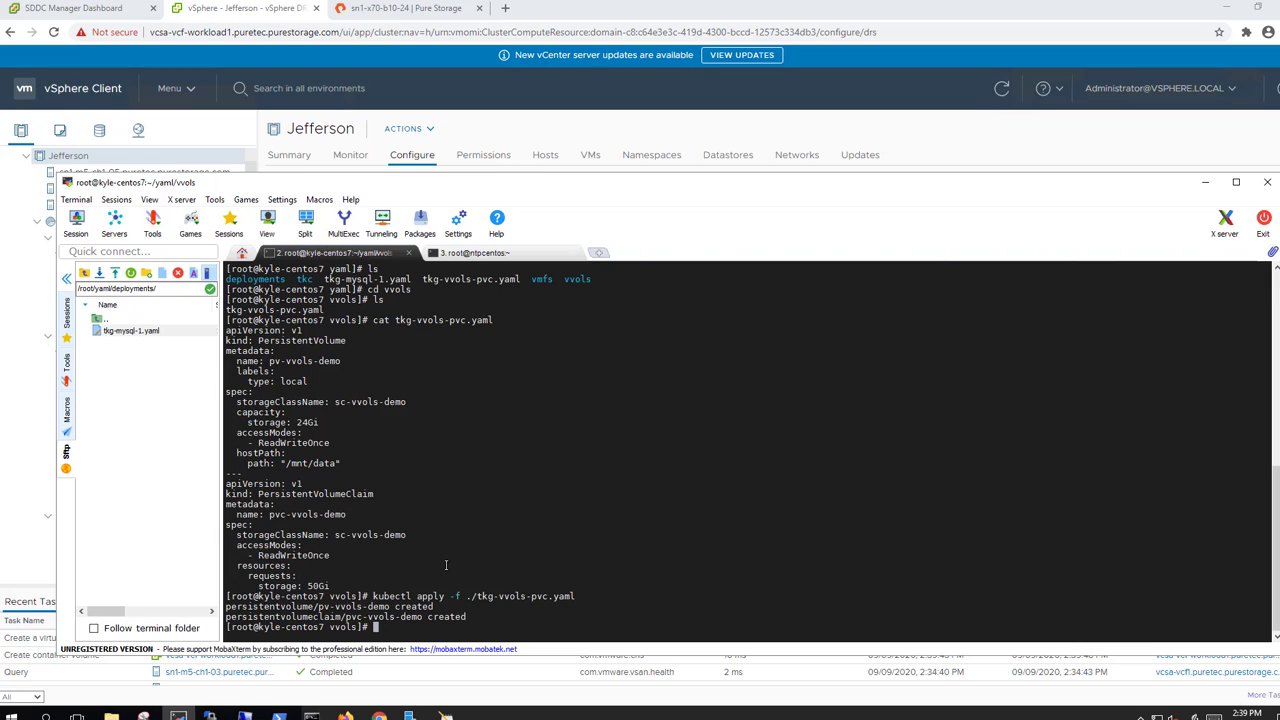
List the current directory, change to ../deployments/ and list its files
type("ls")
key("Return")
type("cd .")
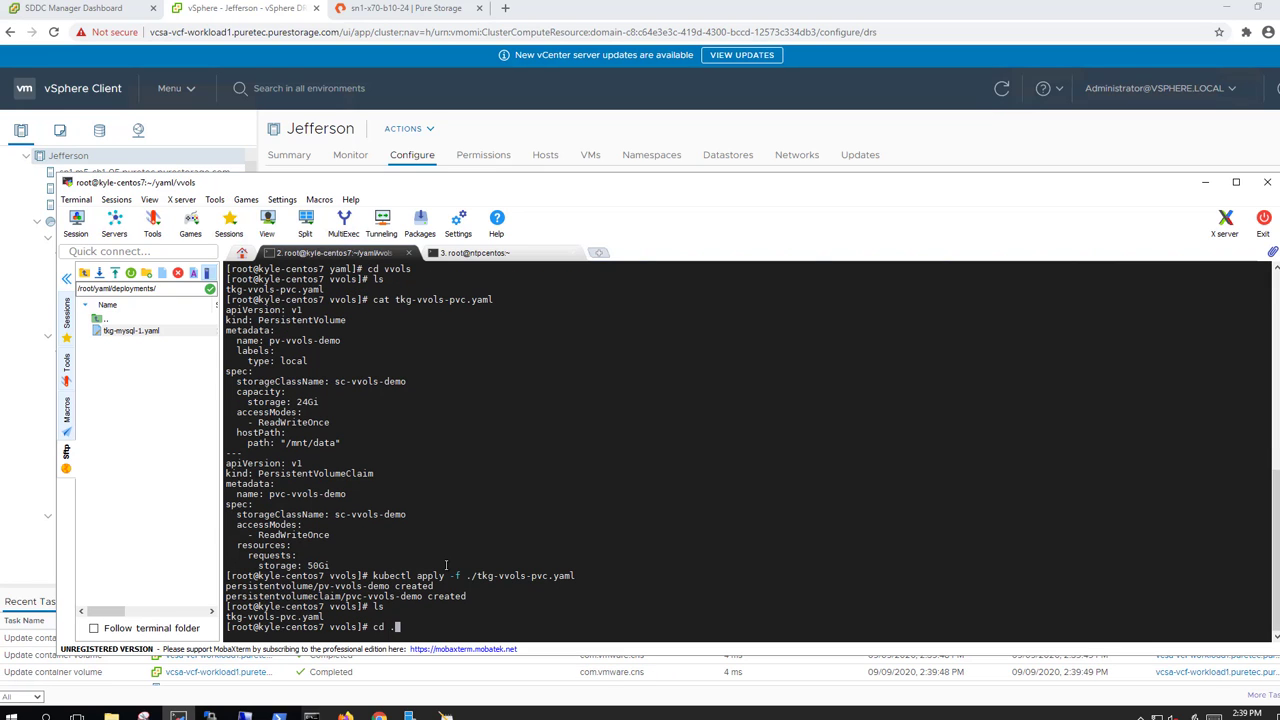
type("./dep")
key("Tab")
key("Return")
type("ls")
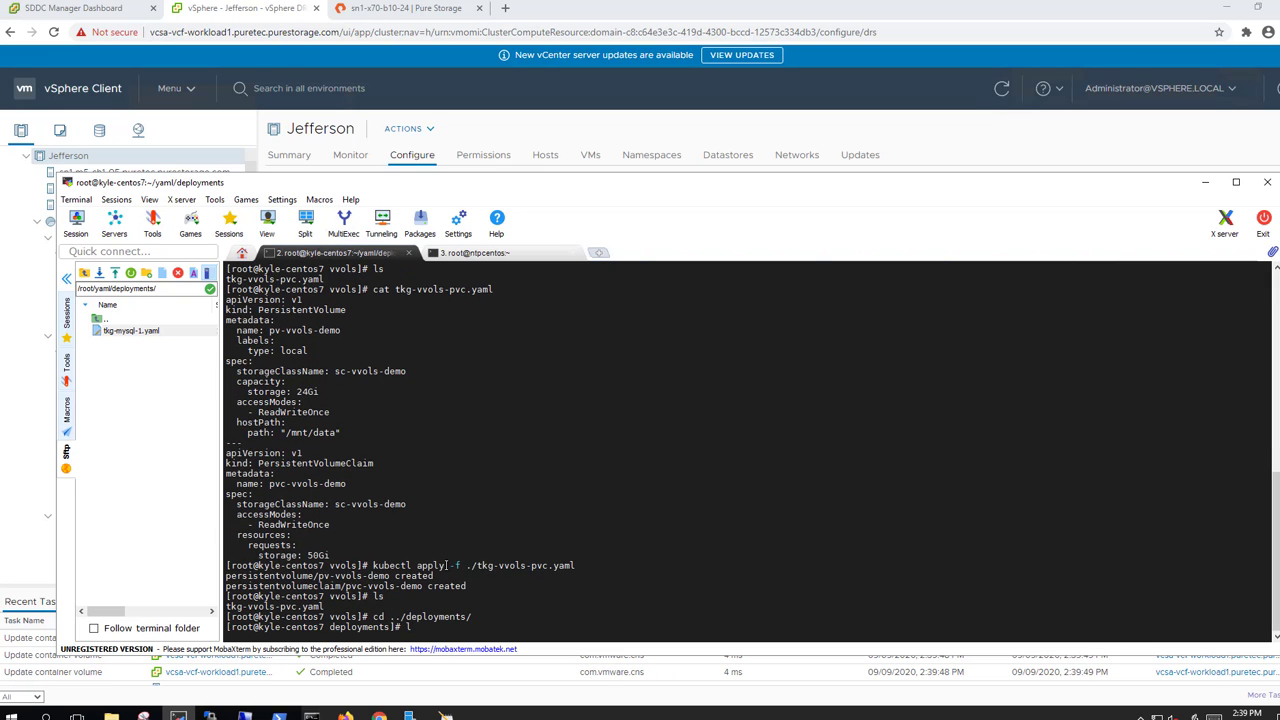
key("Return")
Page through tkg-mysql-1.yaml with more to its end and highlight the pvc-vvols-demo claim name
type("more t")
key("Tab")
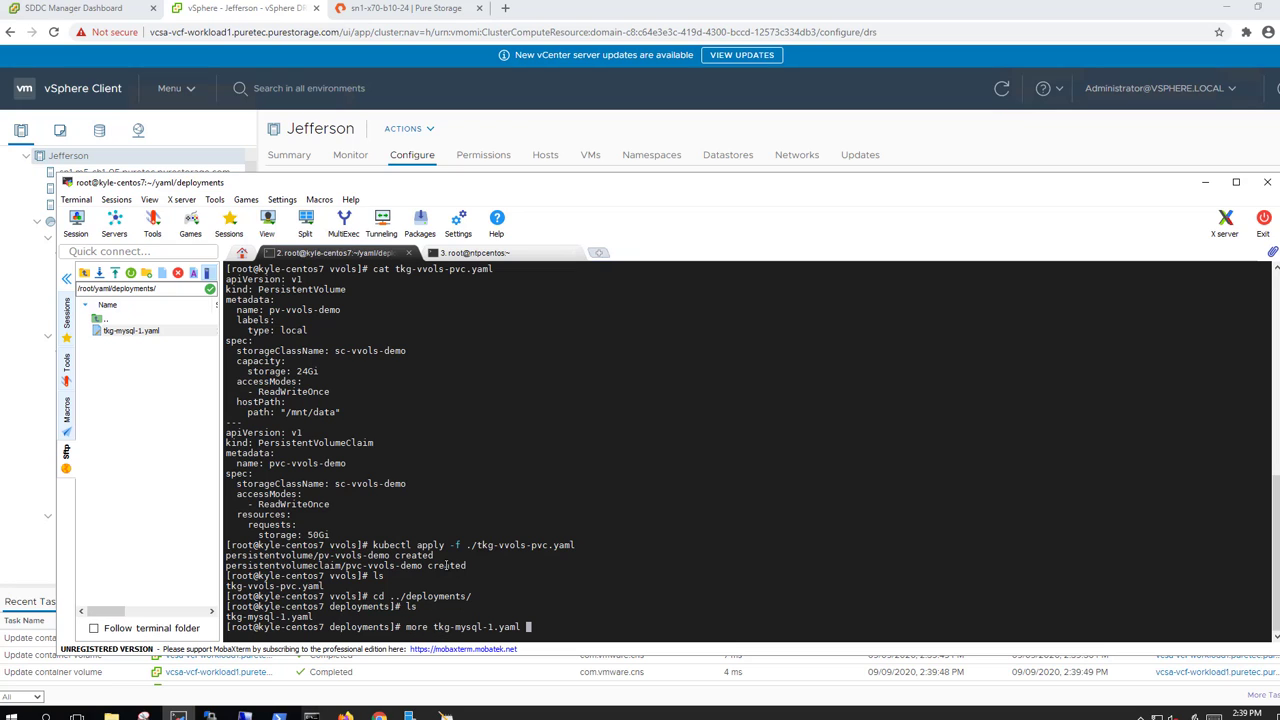
key("Return")
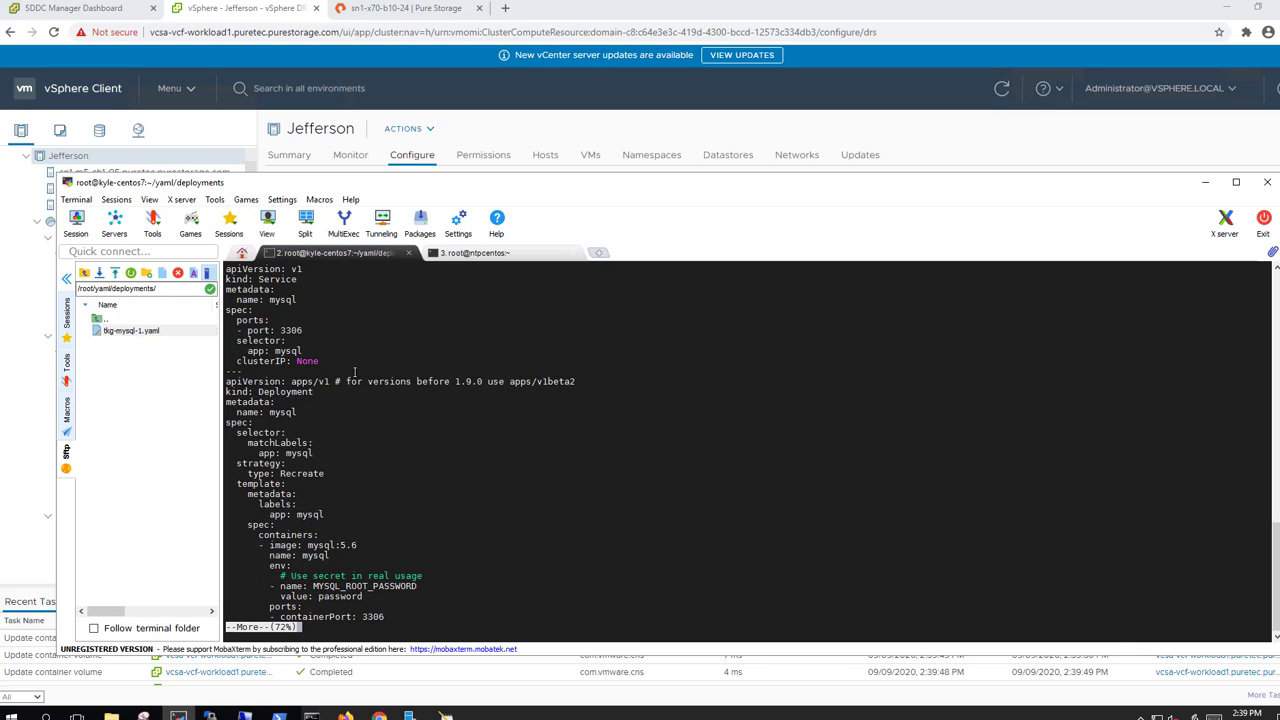
key("Return")
key("Return")
key("Return")
key("Return")
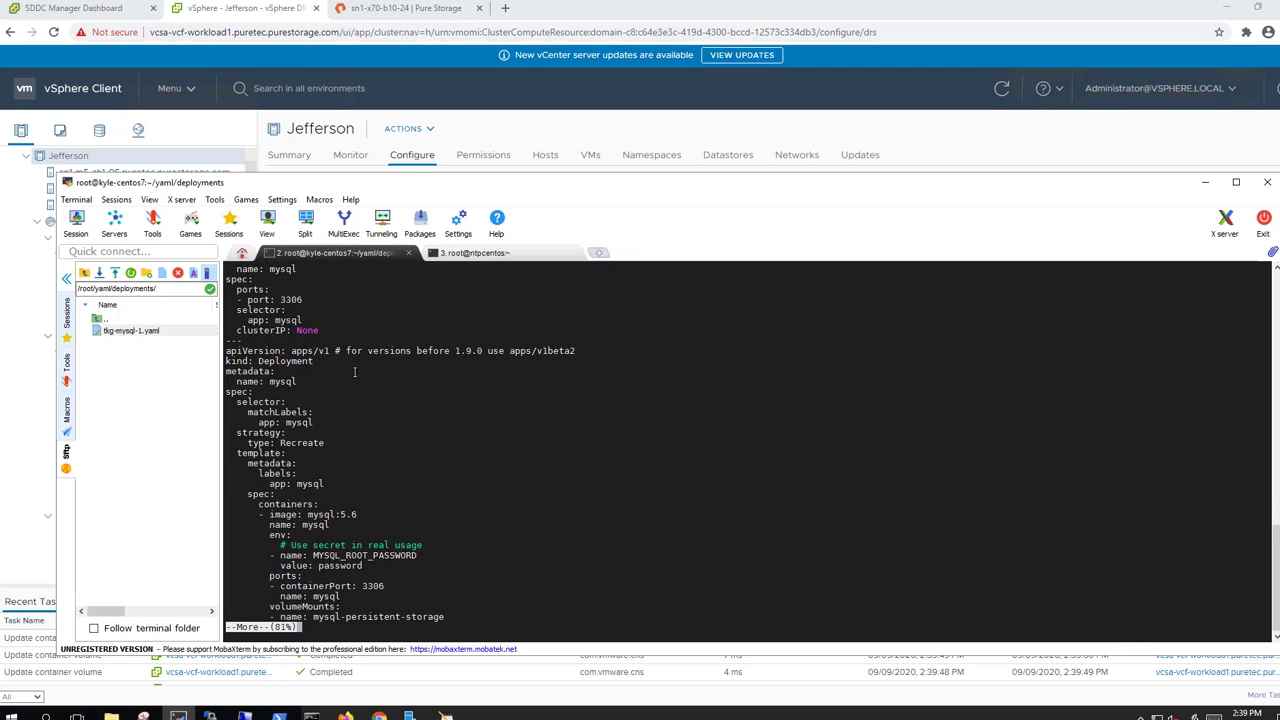
key("Return")
key("Return")
key("Return")
key("Return")
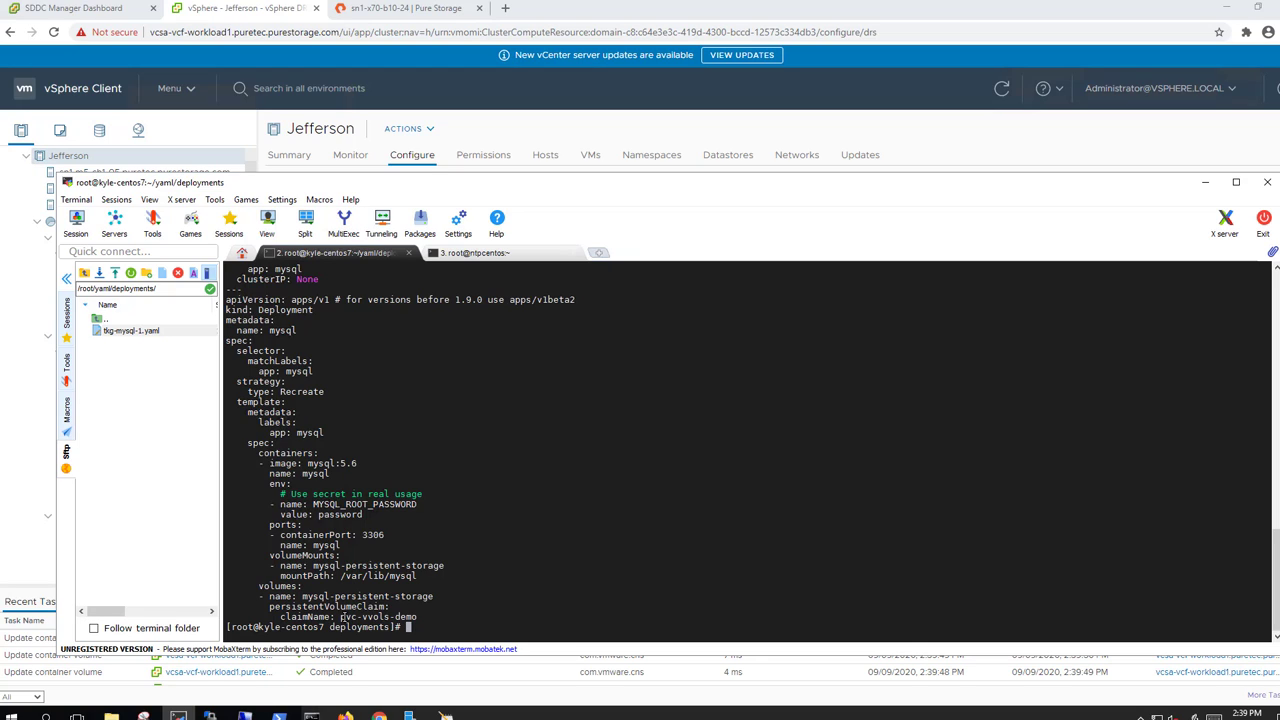
left_click_drag(344, 617, 420, 617)
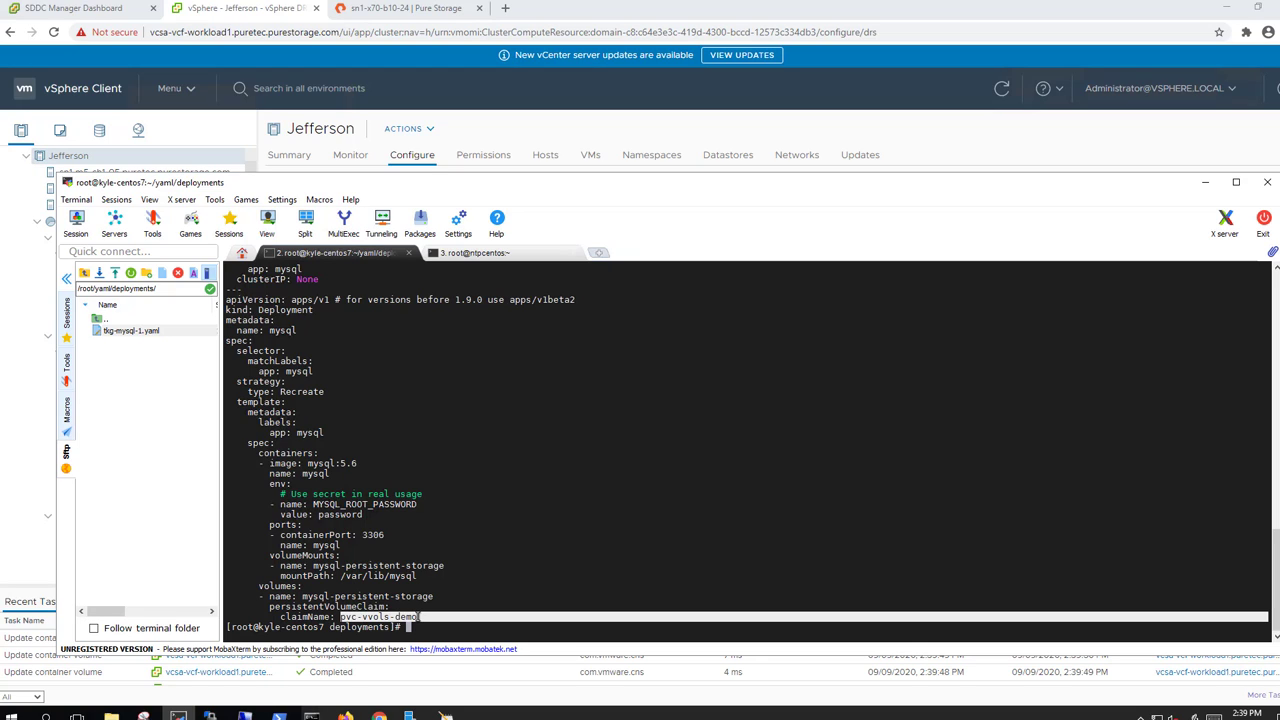
left_click(459, 592)
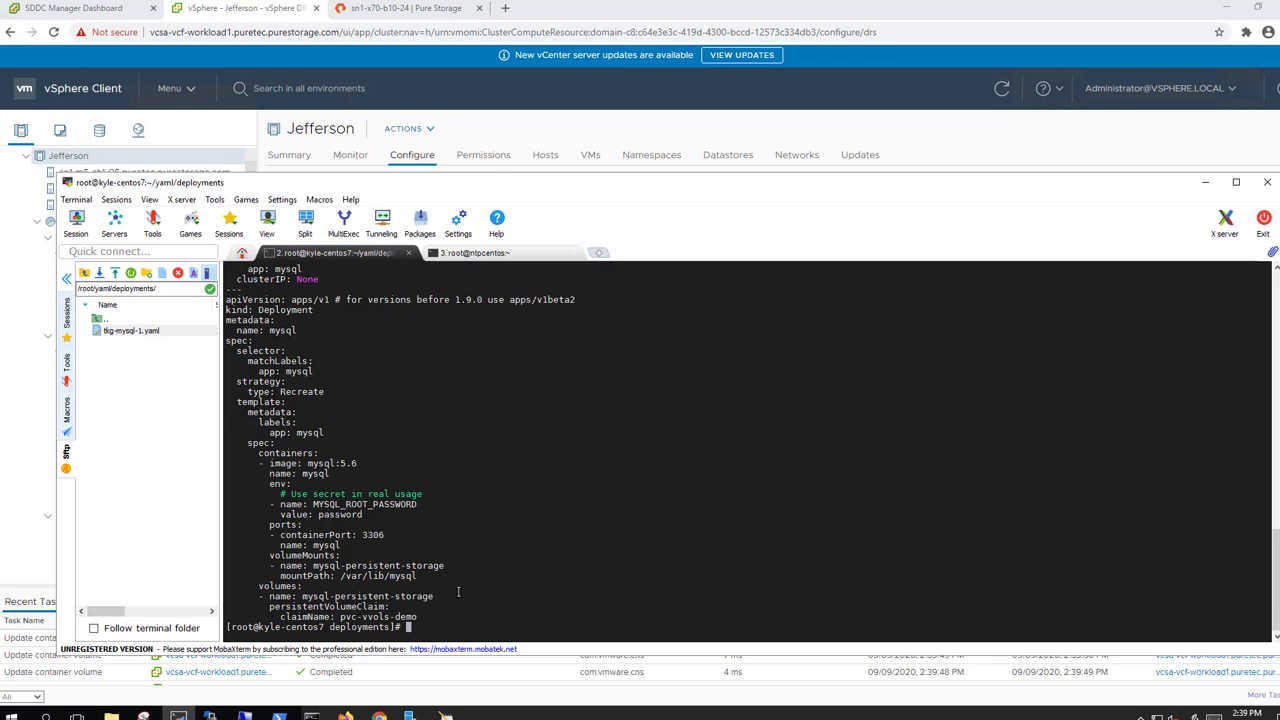
Deploy the MySQL service and deployment by running kubectl apply -f on ./tkg-mysql-1.yaml
type("kubectl apply -f ./t")
key("Tab")
key("Return")
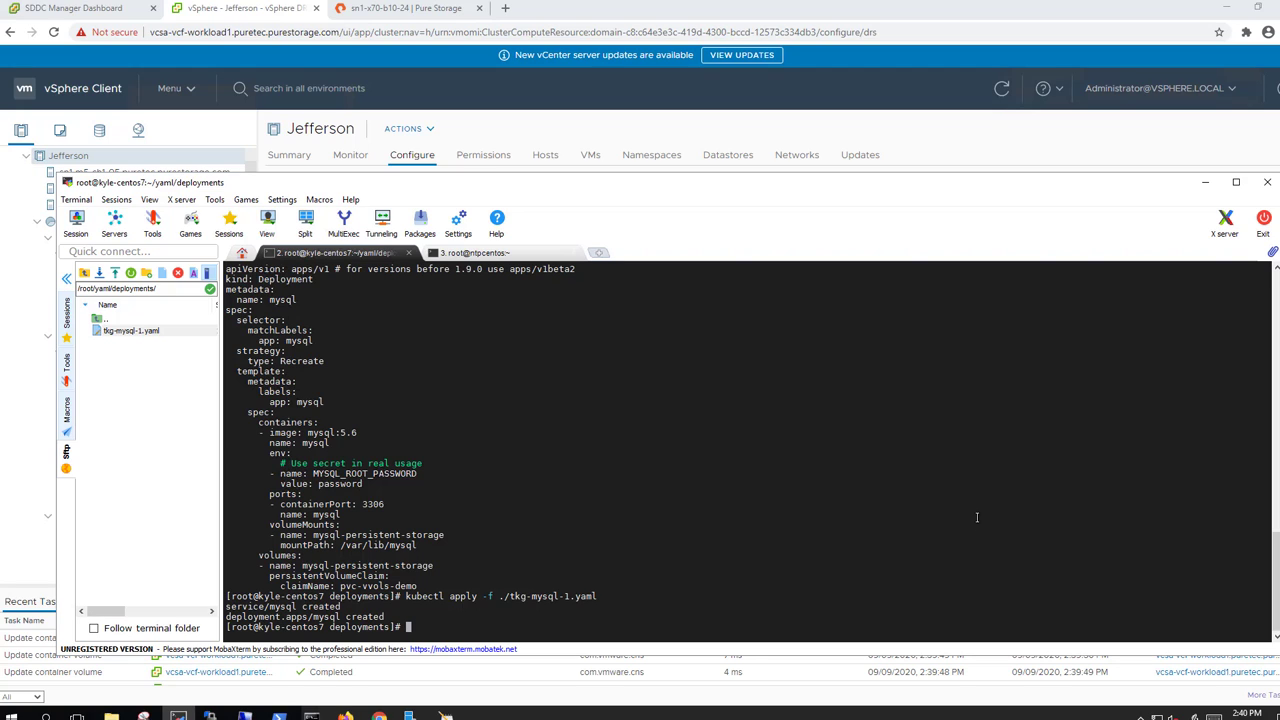
List the persistent volume claims with kubectl get pvc and highlight the pvc-vvols-demo entry
type("tl get pvc")
key("Return")
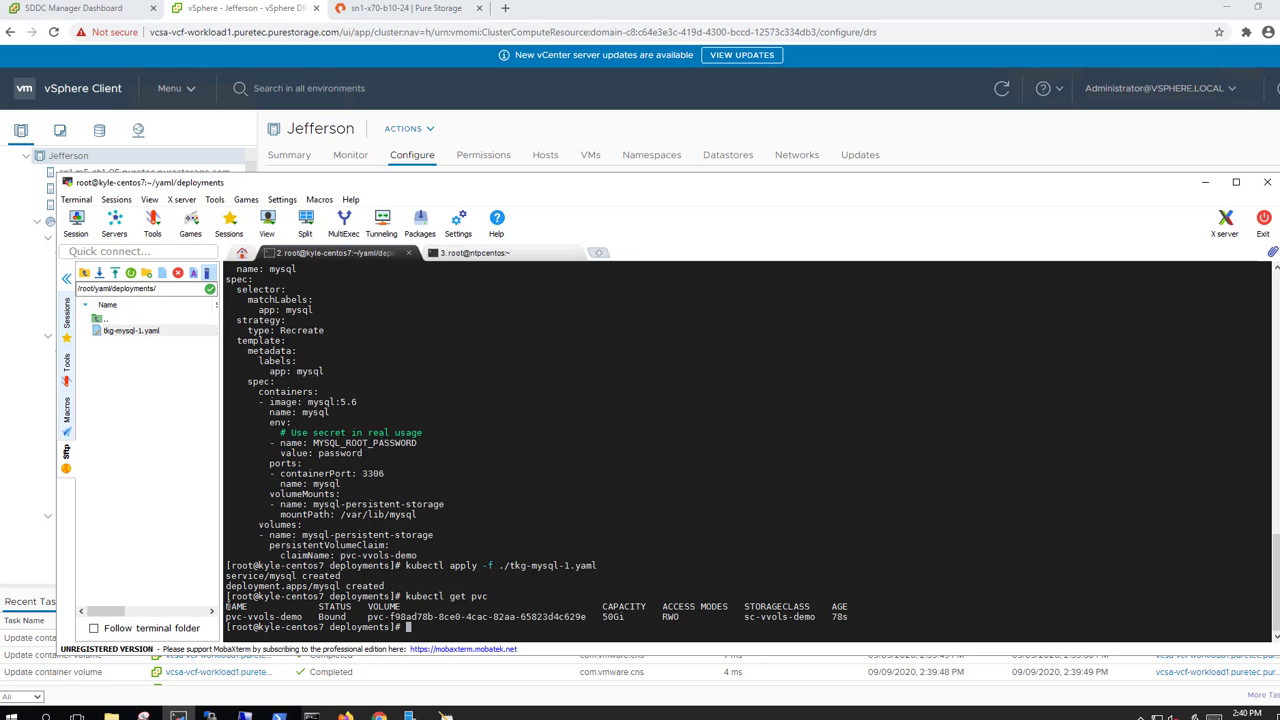
left_click_drag(227, 606, 940, 618)
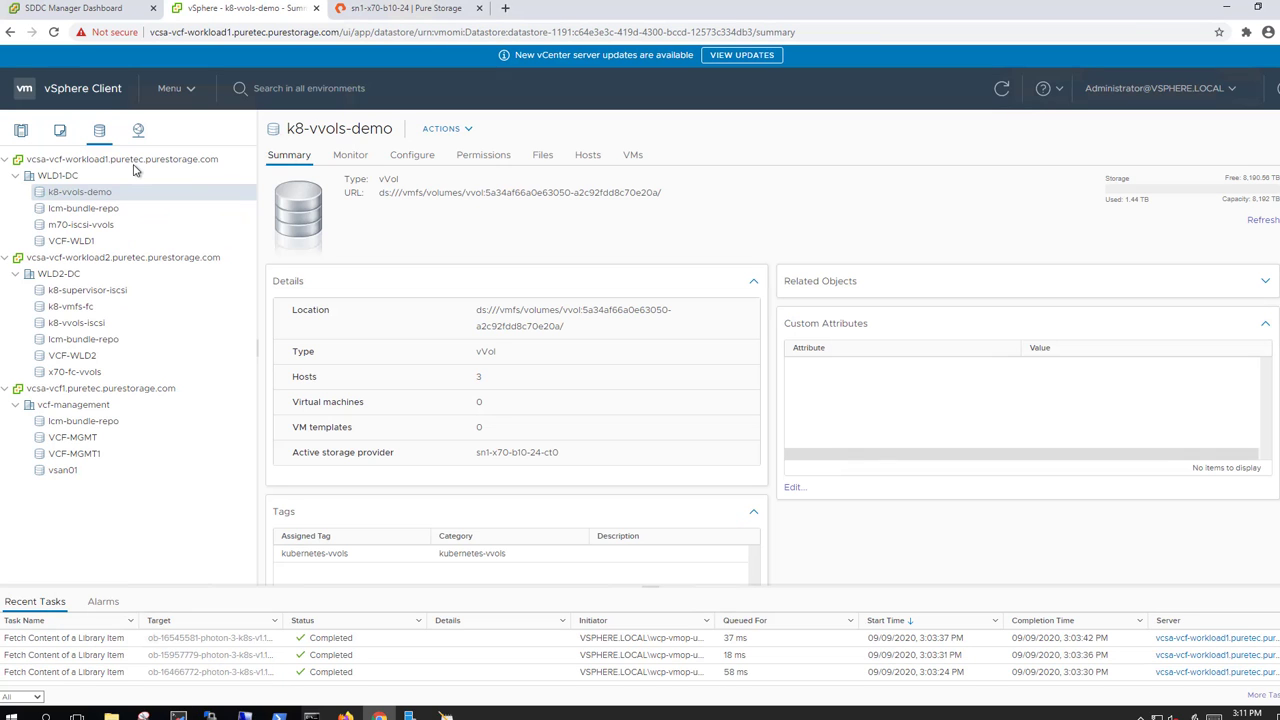
In the vSphere Client, view the k8-vvols-demo datastore's container volumes and open the details of the 50 GB volume
left_click(354, 157)
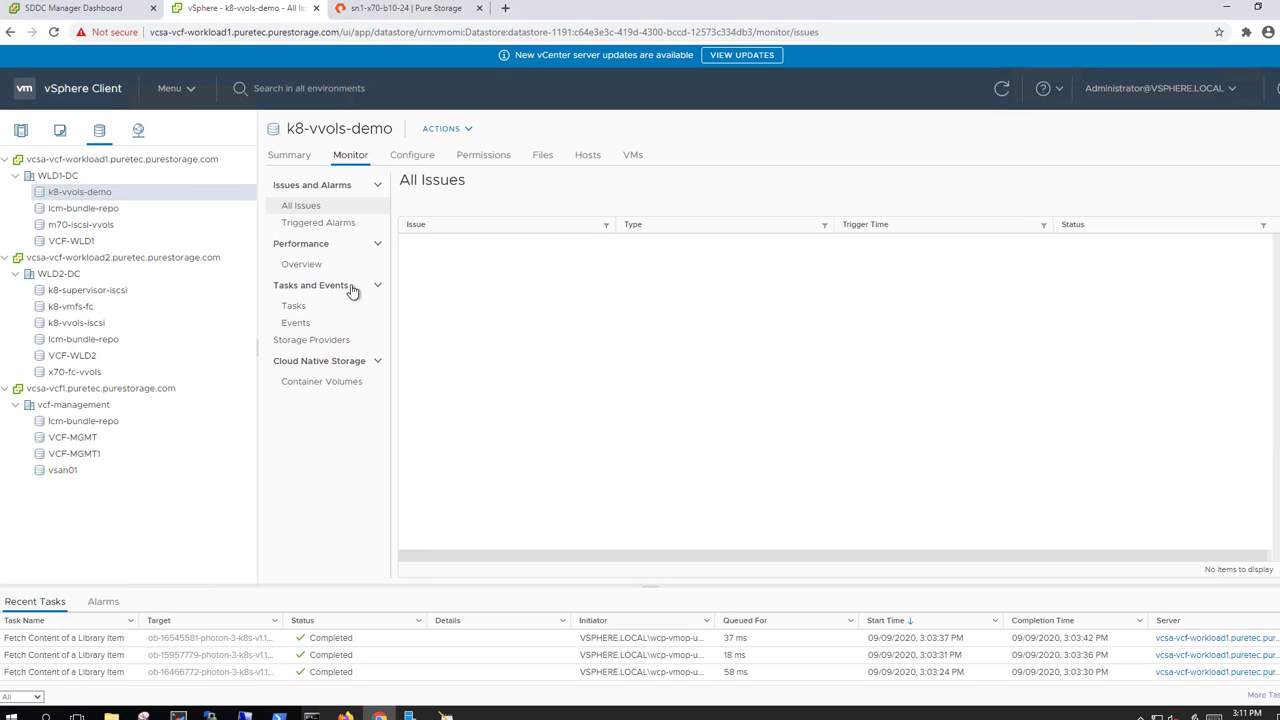
left_click(334, 384)
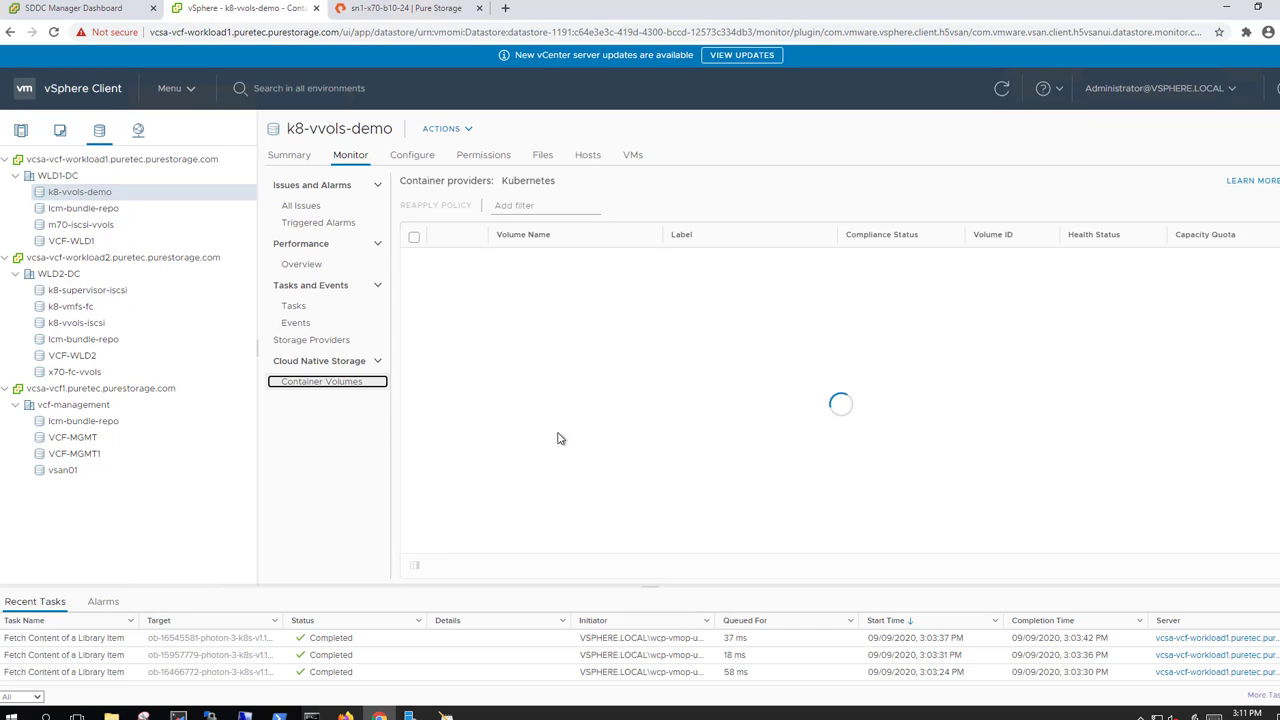
left_click(414, 361)
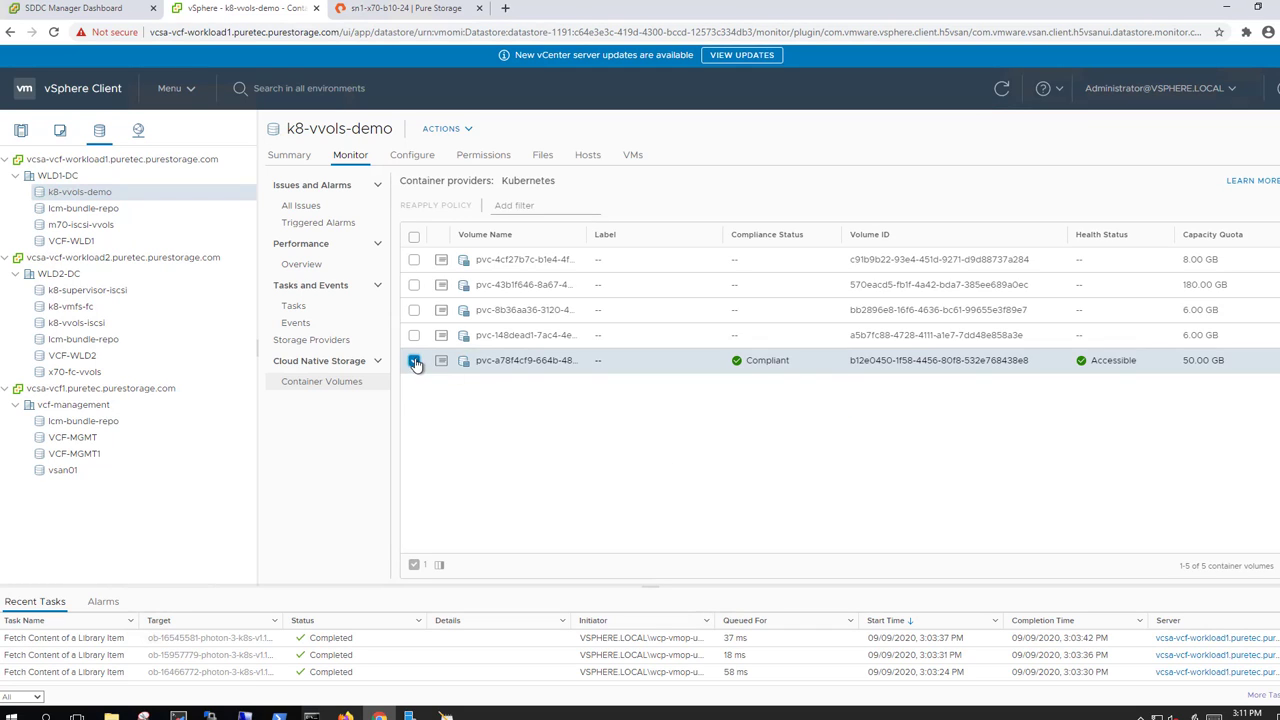
left_click(441, 364)
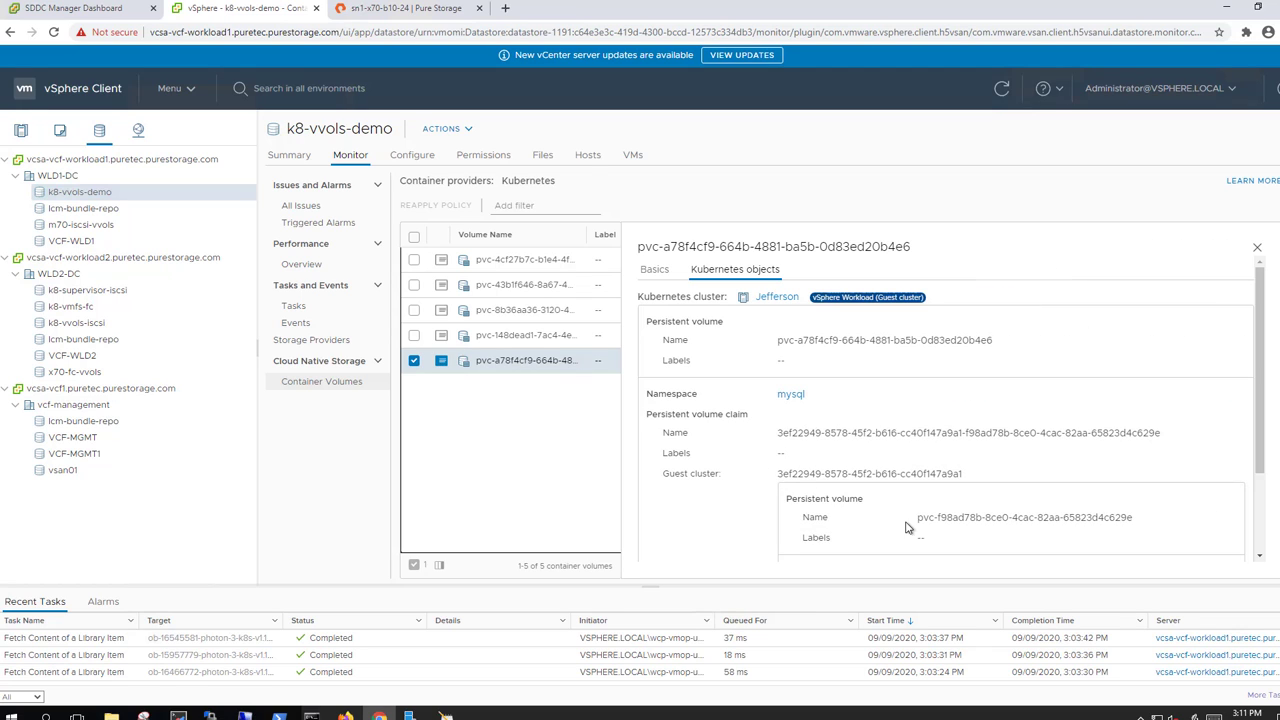
Highlight the guest cluster's persistent volume name and the top-level persistent volume name in the volume's Kubernetes objects
mouse_move(918, 518)
left_mouse_down()
mouse_move(1137, 520)
mouse_move(920, 530)
left_mouse_up()
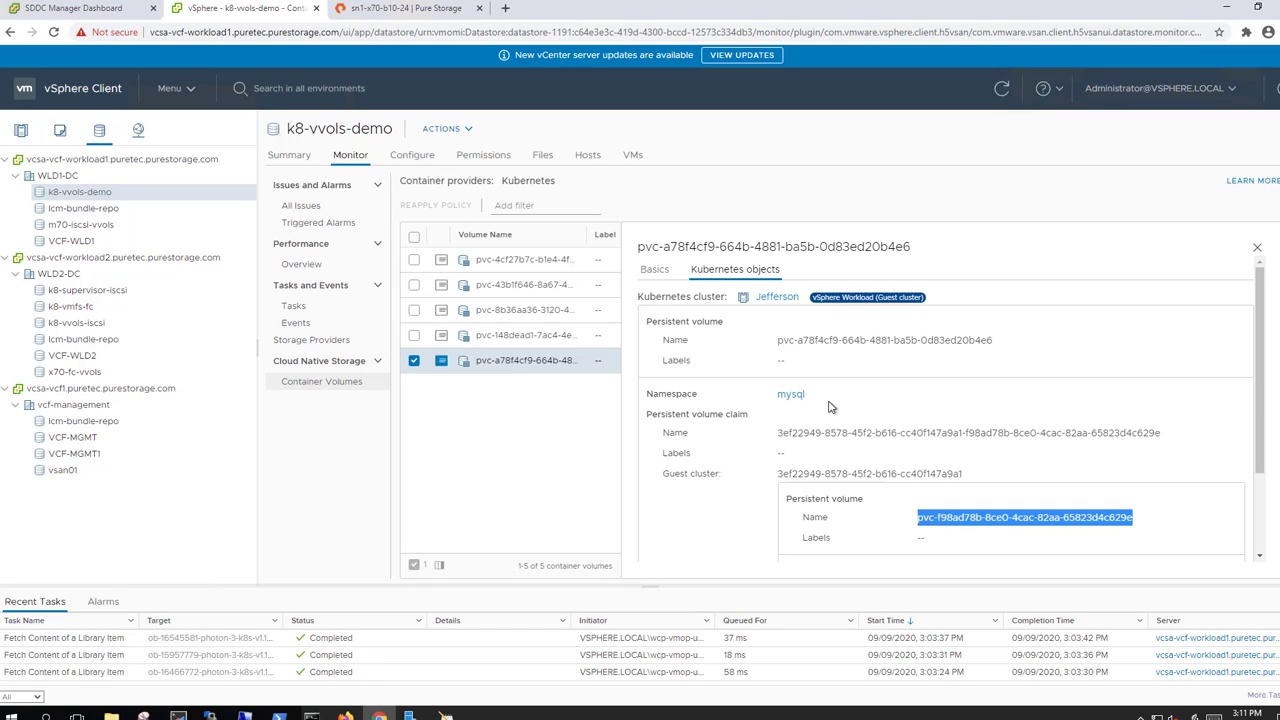
left_click_drag(778, 343, 997, 342)
left_click(931, 344)
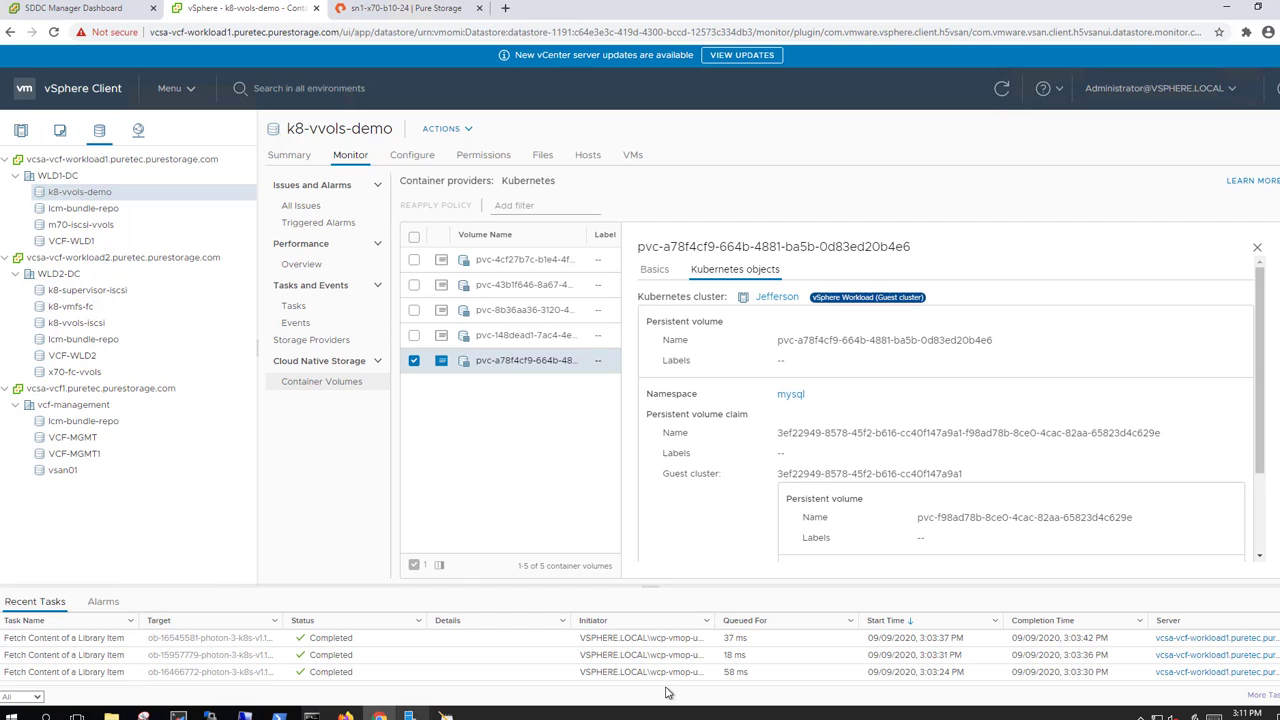
Switch to Windows PowerShell, run get-vdisk and highlight the pvc-a78f4cf9 disk's name, type and capacity
left_click(279, 716)
left_click(630, 469)
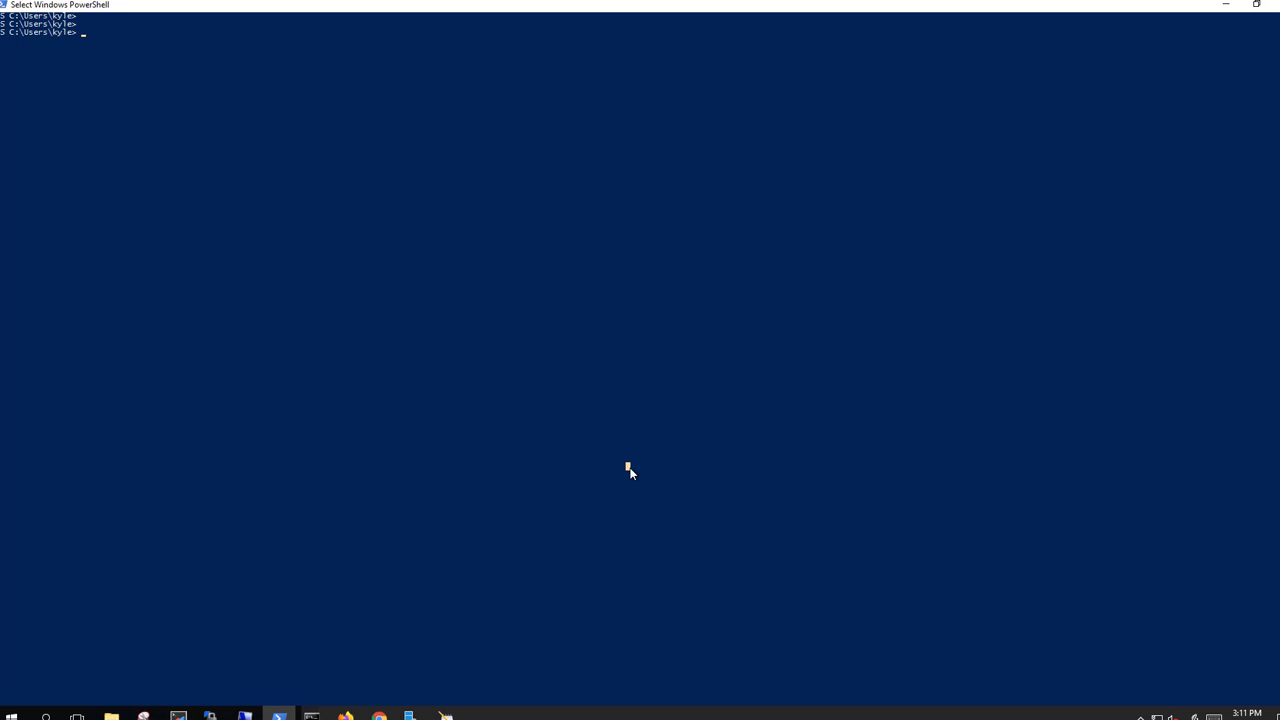
type("get-vdisk")
key("Return")
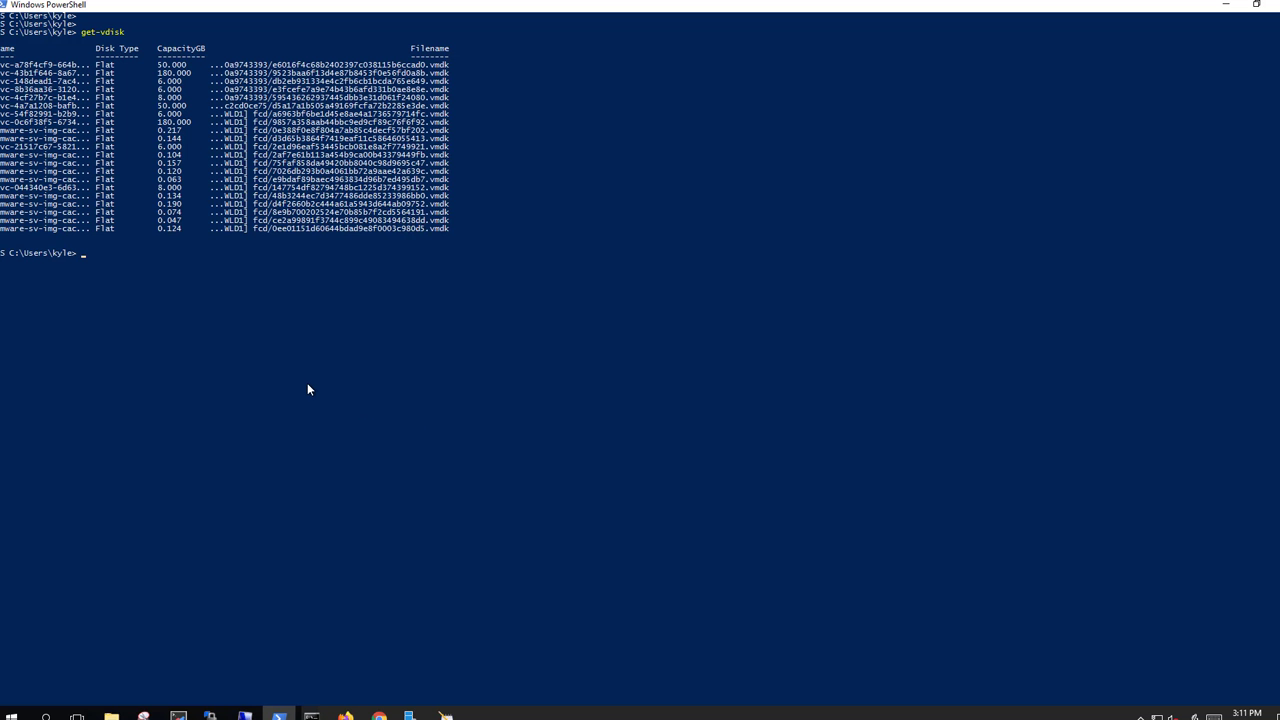
left_click(3, 69)
left_click_drag(10, 70, 206, 68)
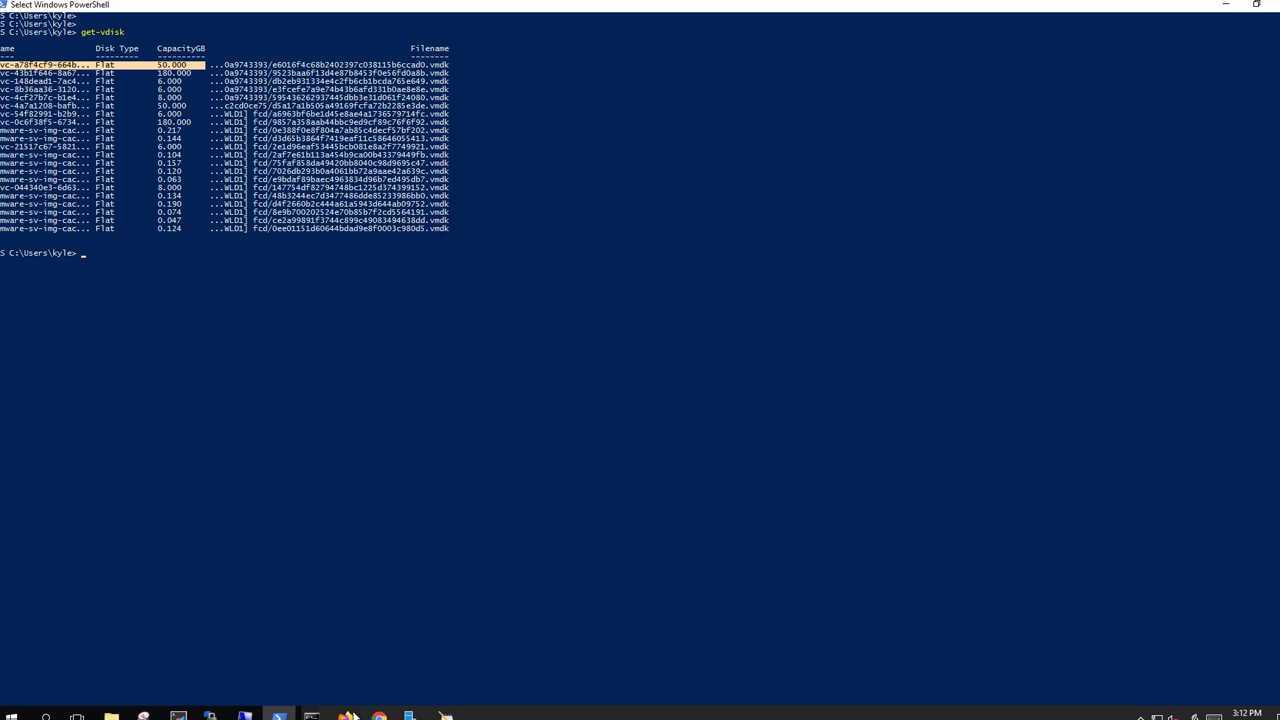
Return to Chrome and show the volumes and volume groups of the sn1-x70-b10-24 array in Pure Storage
mouse_move(379, 715)
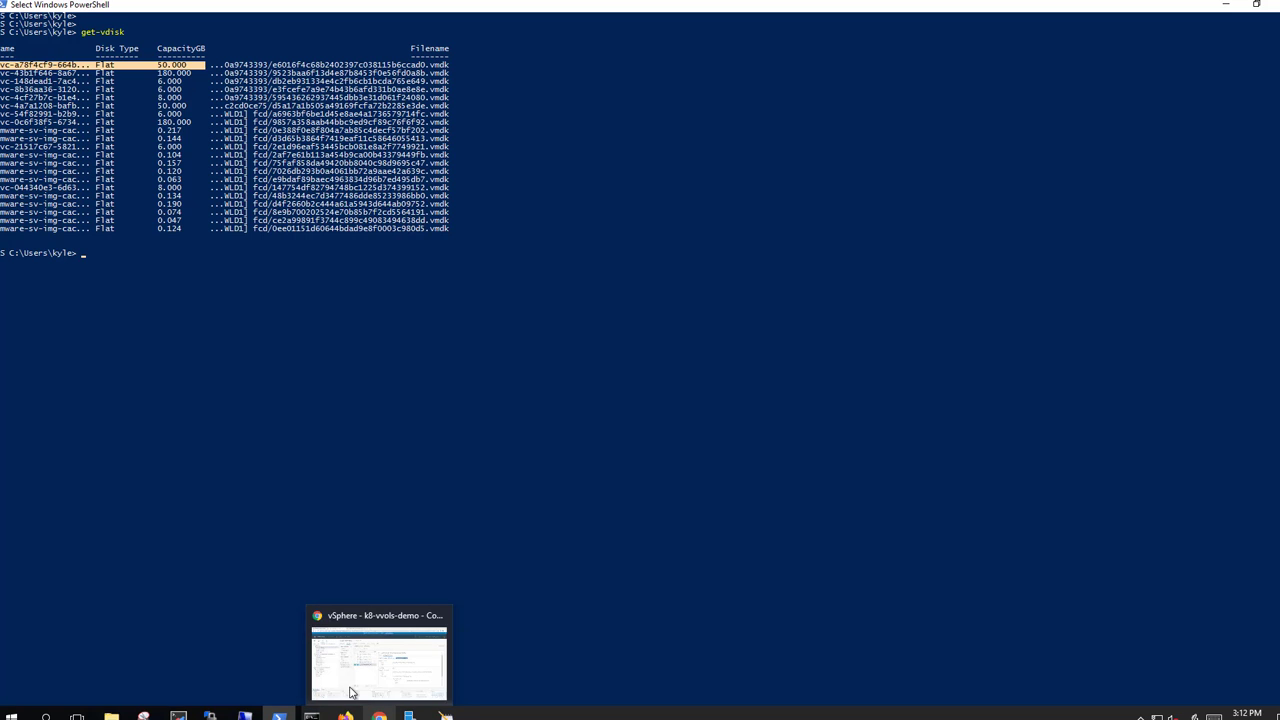
left_click(351, 692)
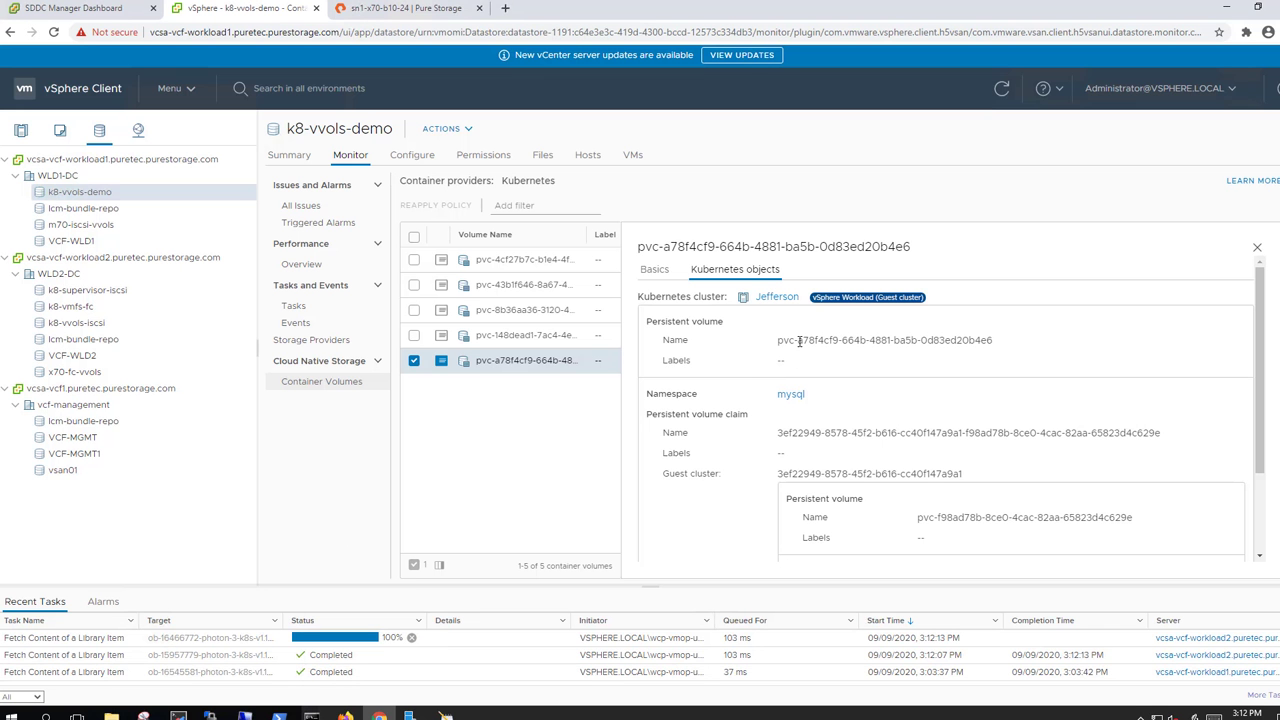
left_click(342, 9)
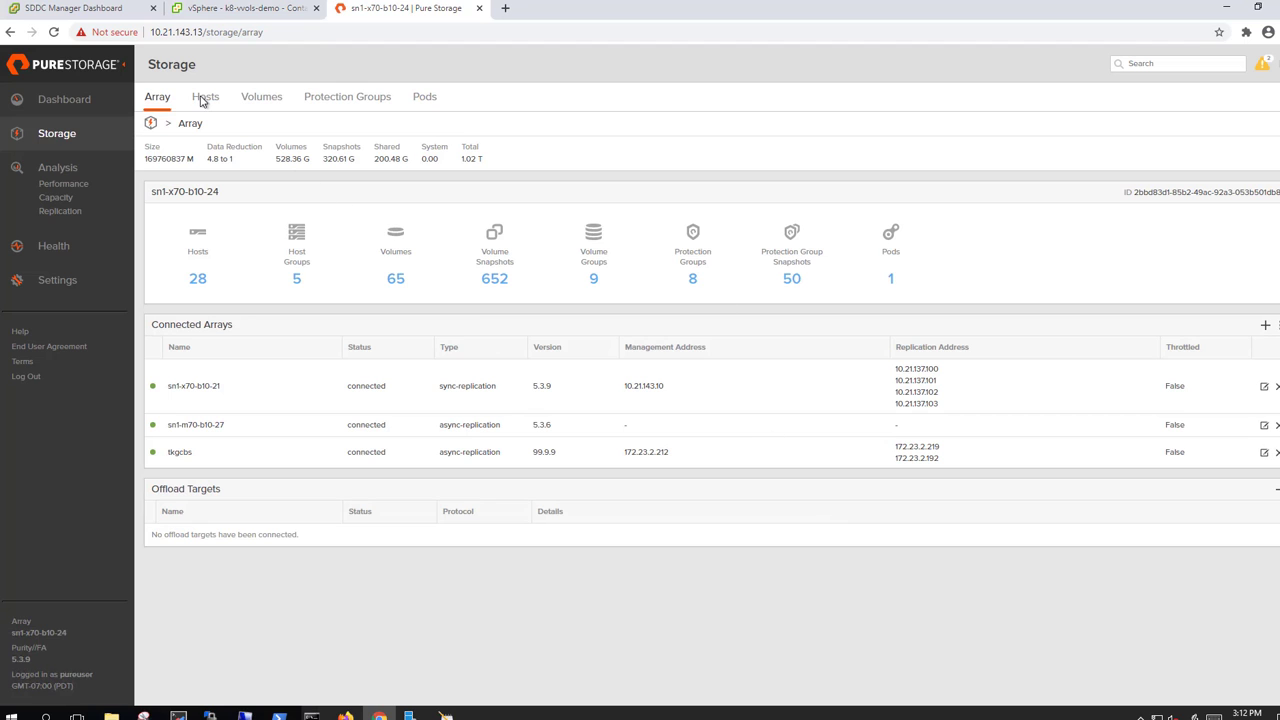
left_click(250, 100)
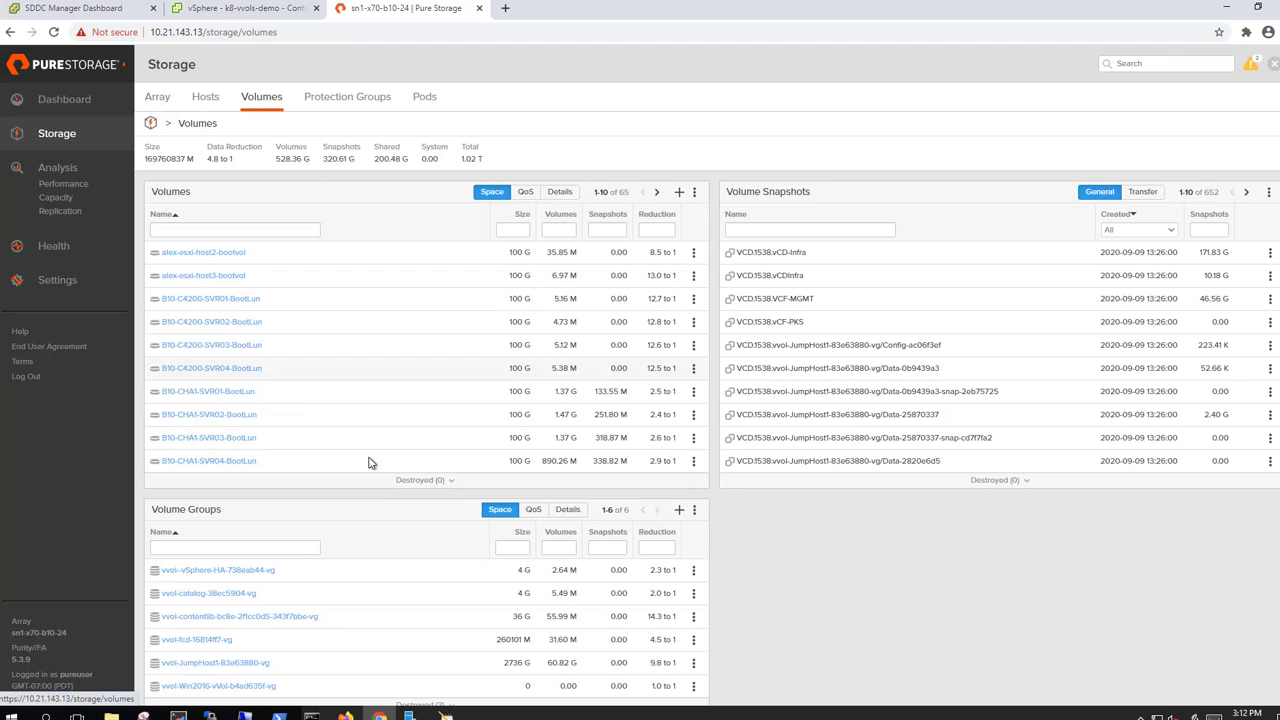
scroll(378, 560, "down", 1)
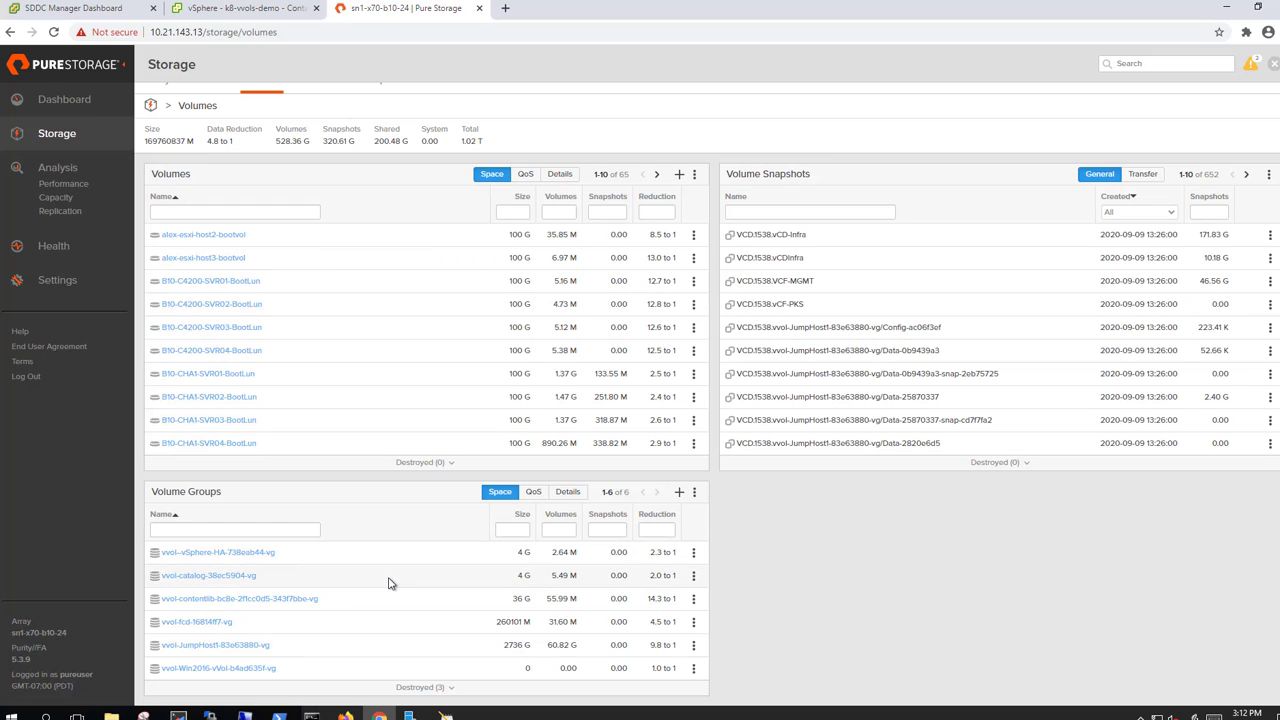
Open the vvol-fcd-16814ff7-vg volume group, highlight the 50 G volume's size and view the details of Data-35fef820
left_click(195, 622)
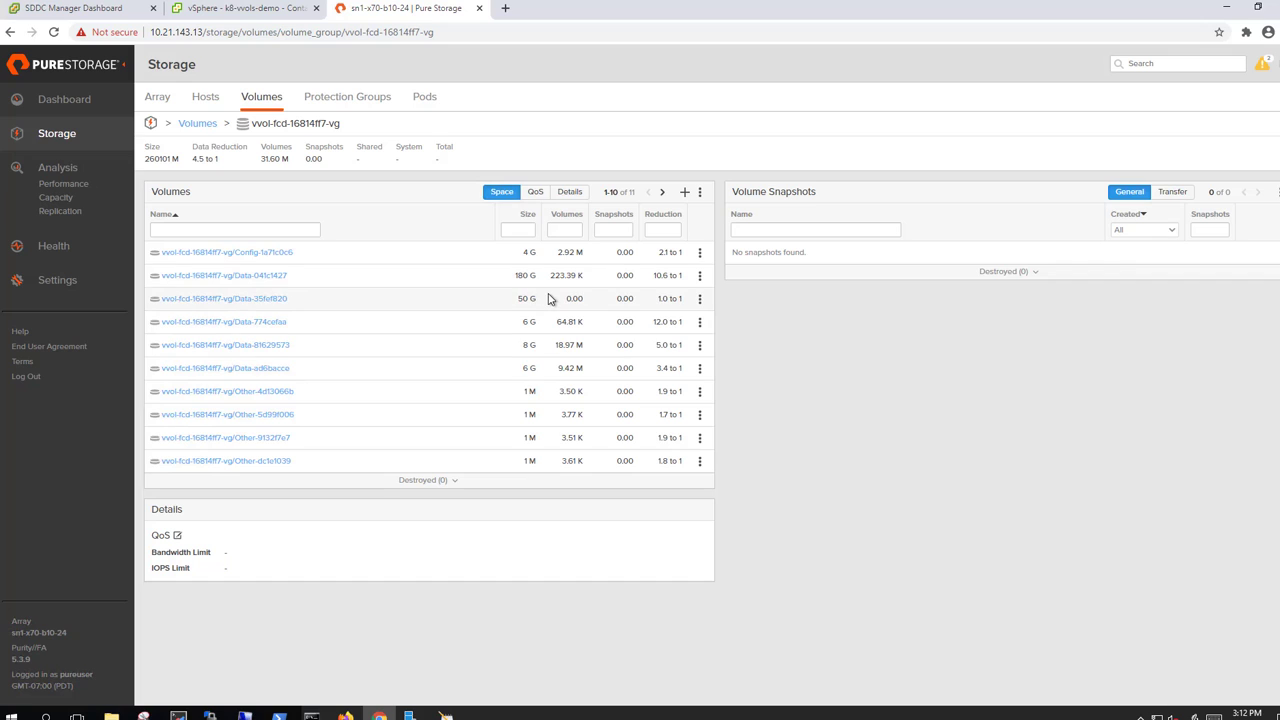
left_click_drag(543, 299, 504, 299)
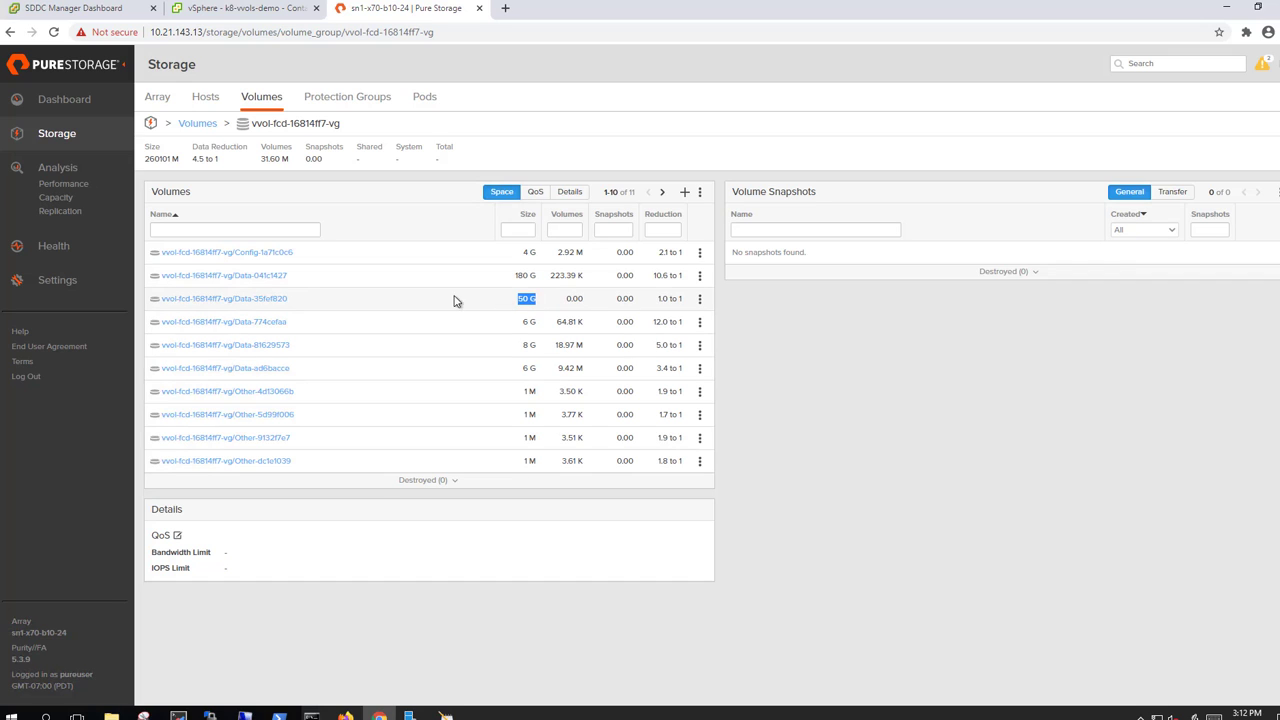
left_click(272, 300)
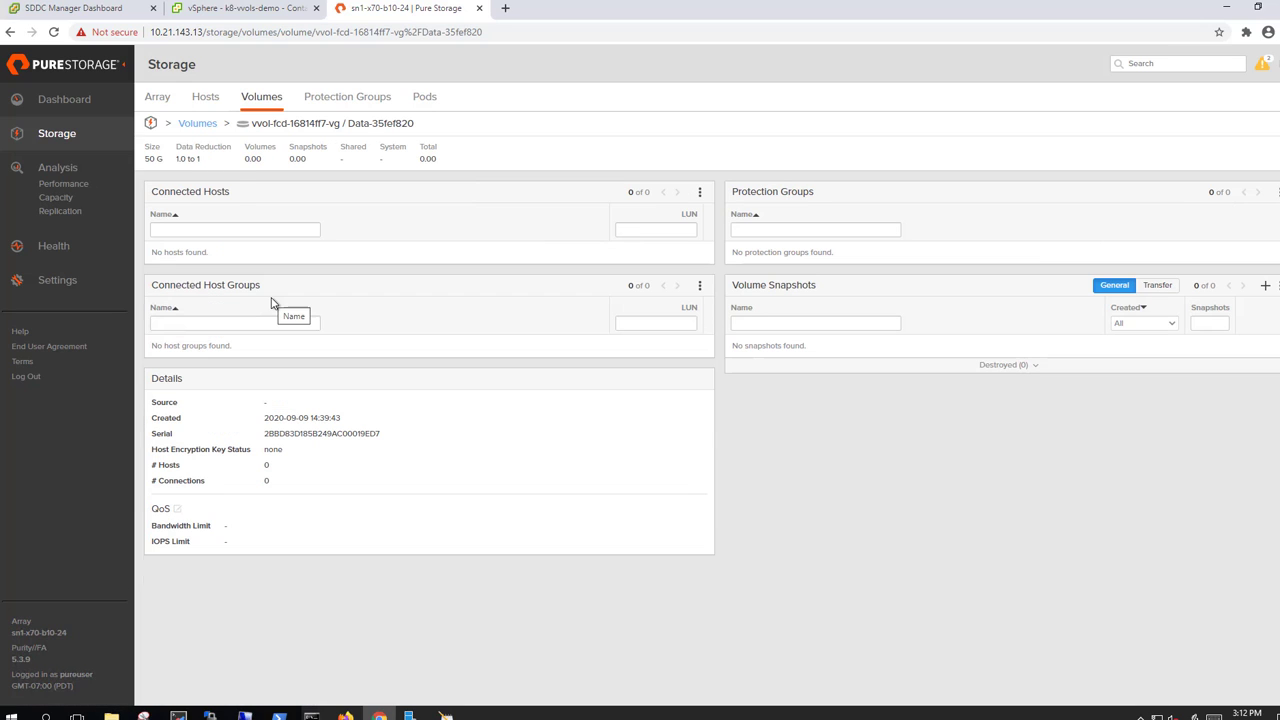